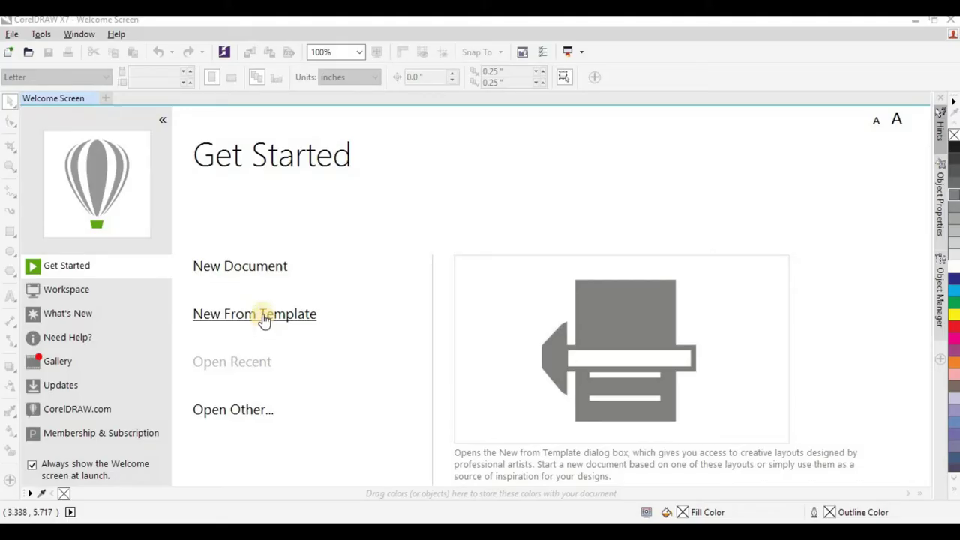
# Create a new one-page A4 document, 210 x 297 mm, with CMYK color mode and 300 dpi rendering resolution
pyautogui.click(248, 266)
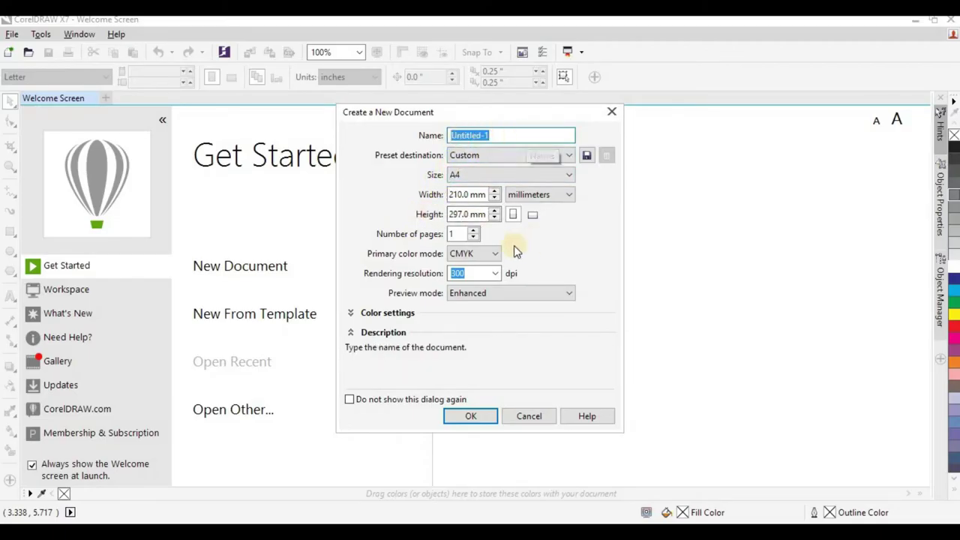
pyautogui.click(471, 255)
pyautogui.click(470, 278)
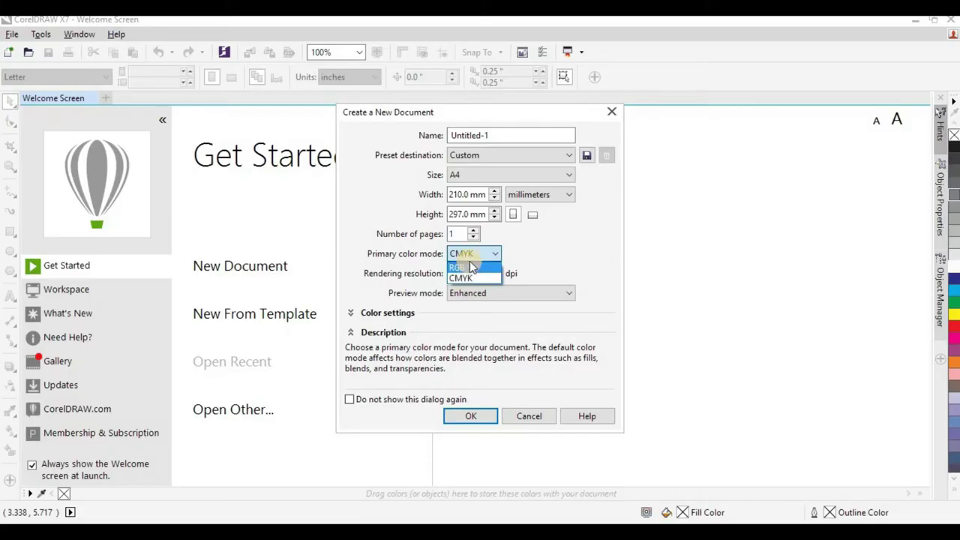
pyautogui.click(466, 276)
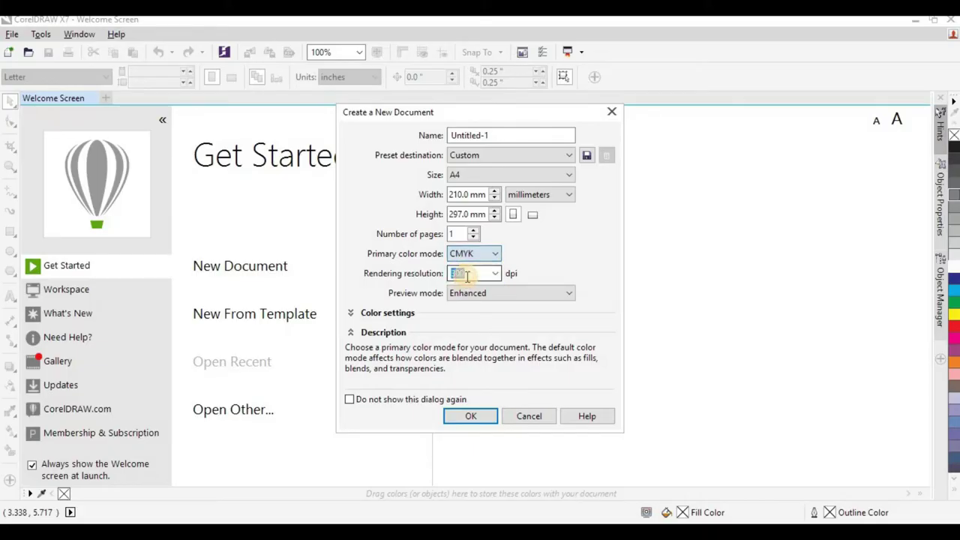
pyautogui.click(466, 275)
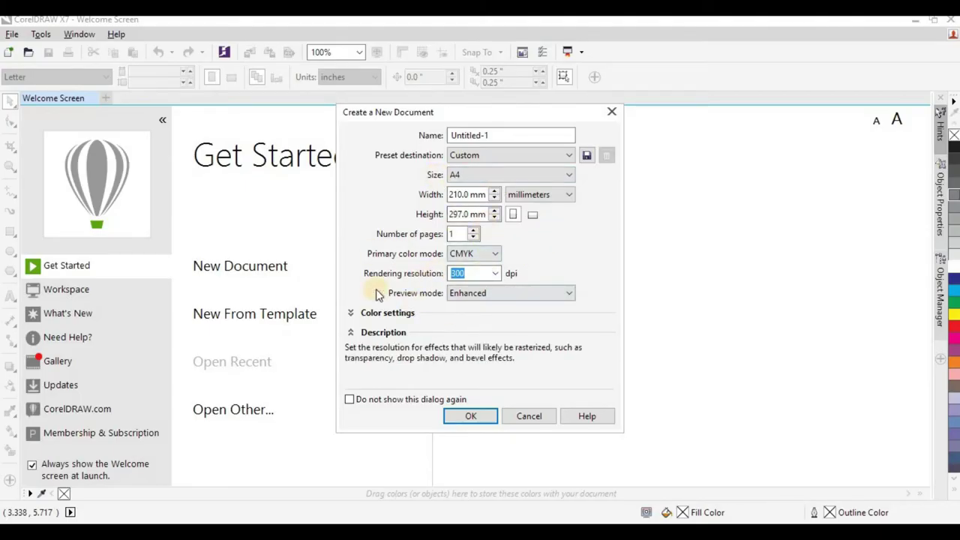
pyautogui.click(514, 138)
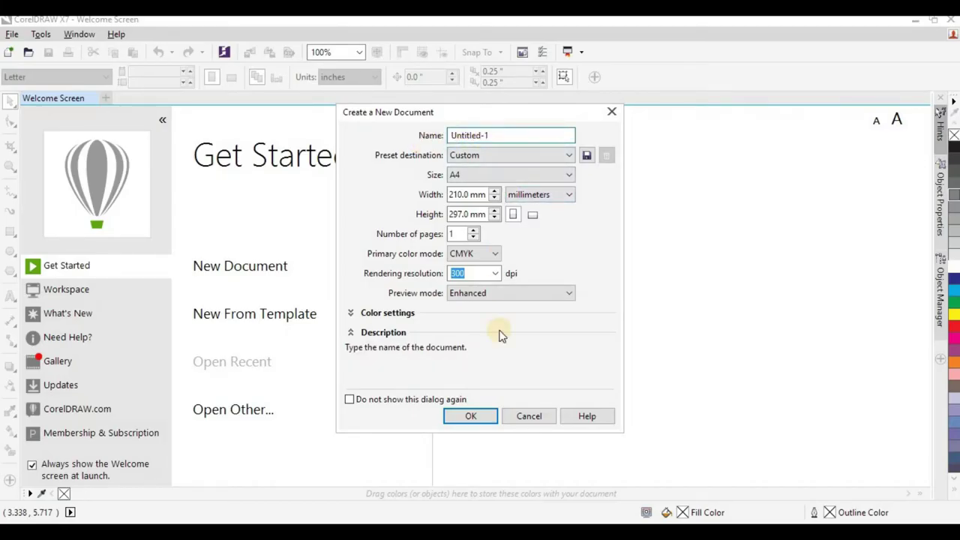
pyautogui.click(471, 417)
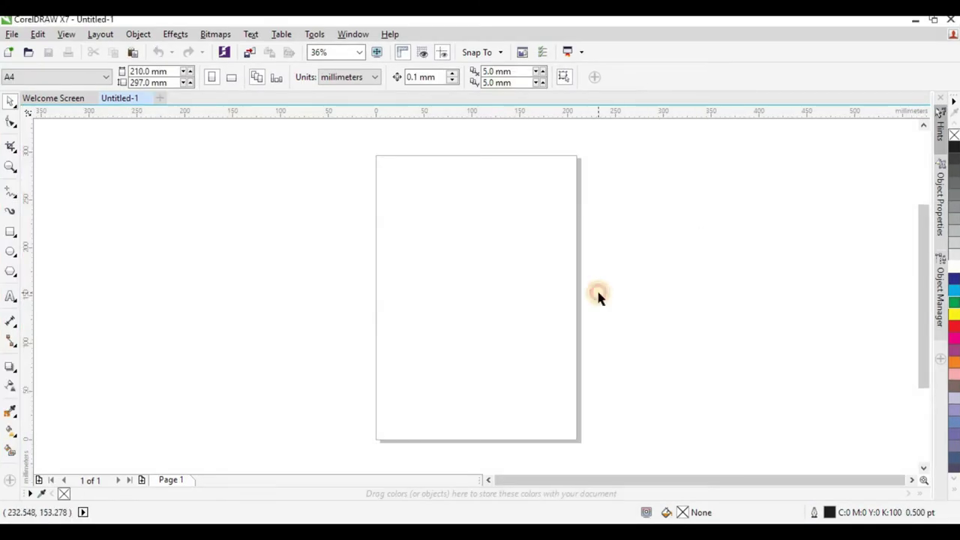
# Hide the Menu Bar and show it again
pyautogui.rightClick(651, 87)
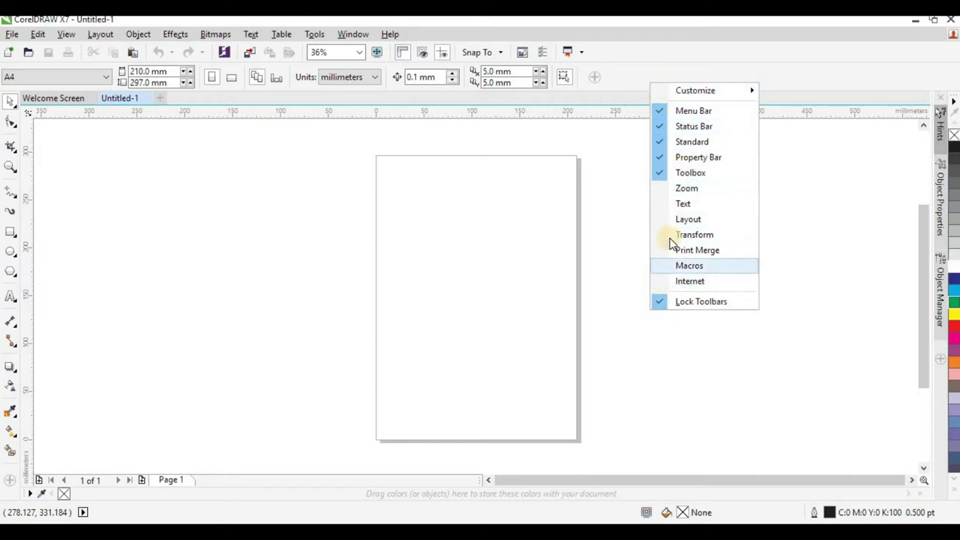
pyautogui.click(662, 114)
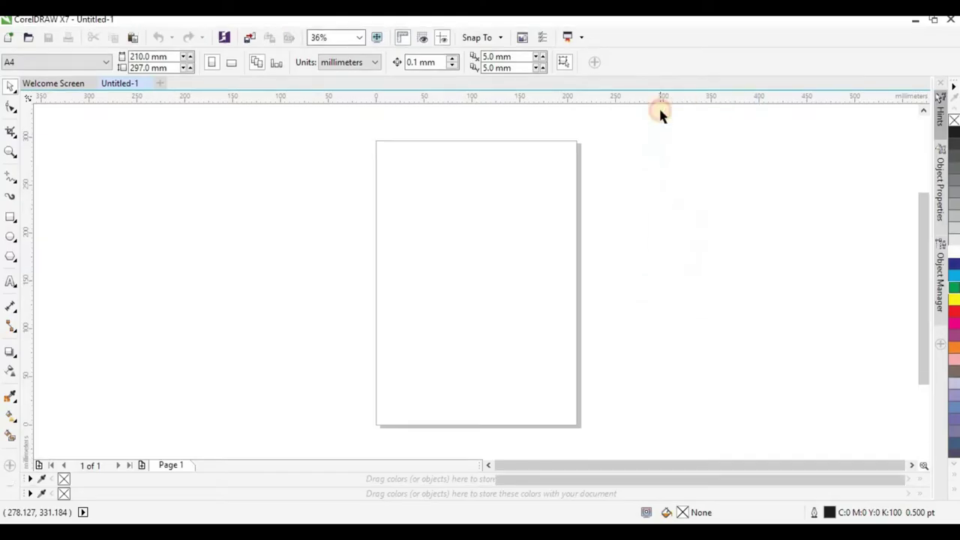
pyautogui.rightClick(663, 64)
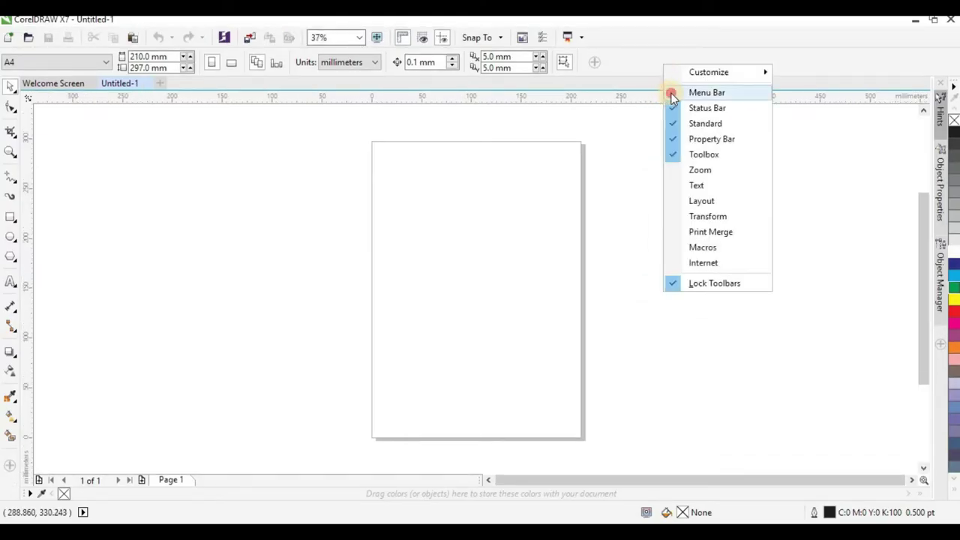
pyautogui.click(671, 94)
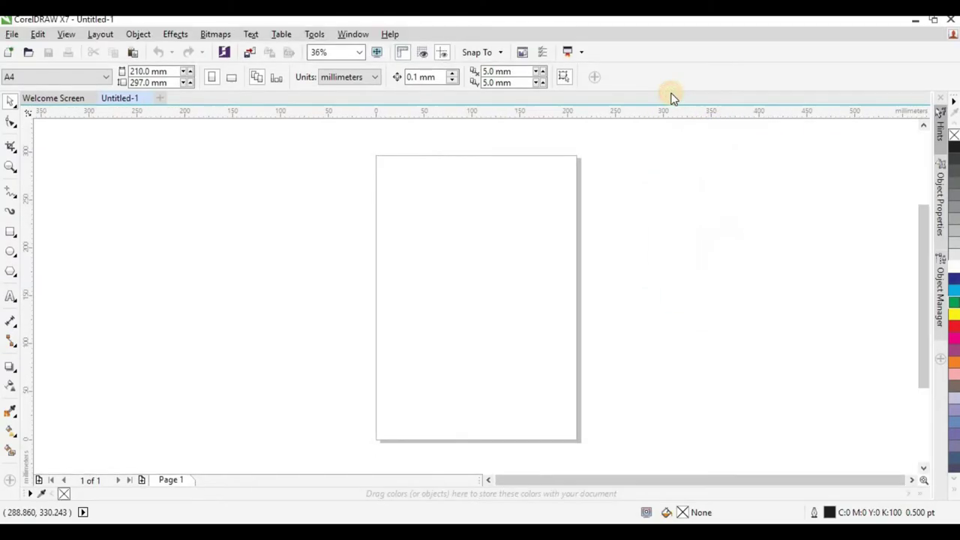
# Activate the Zoom tool to view its property options and return to the Pick tool
pyautogui.rightClick(637, 76)
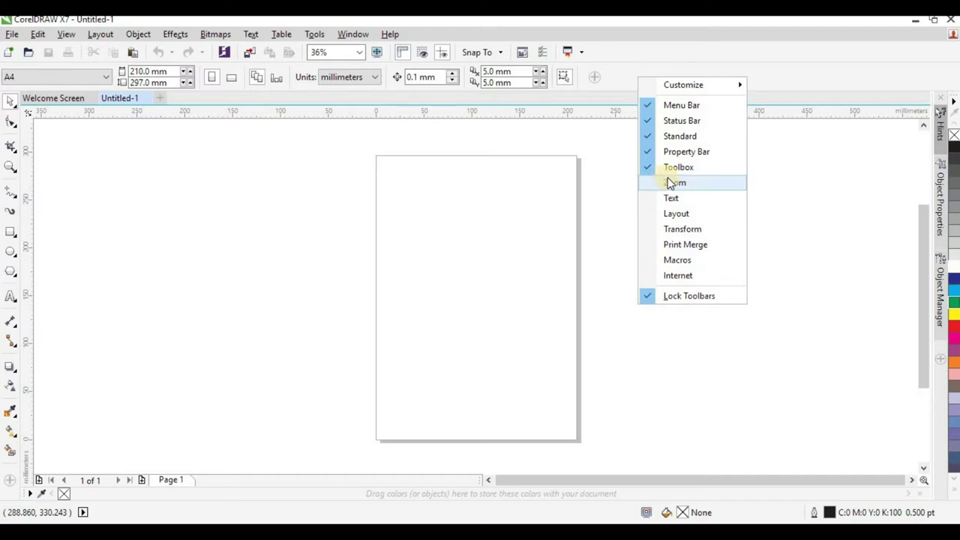
pyautogui.click(12, 165)
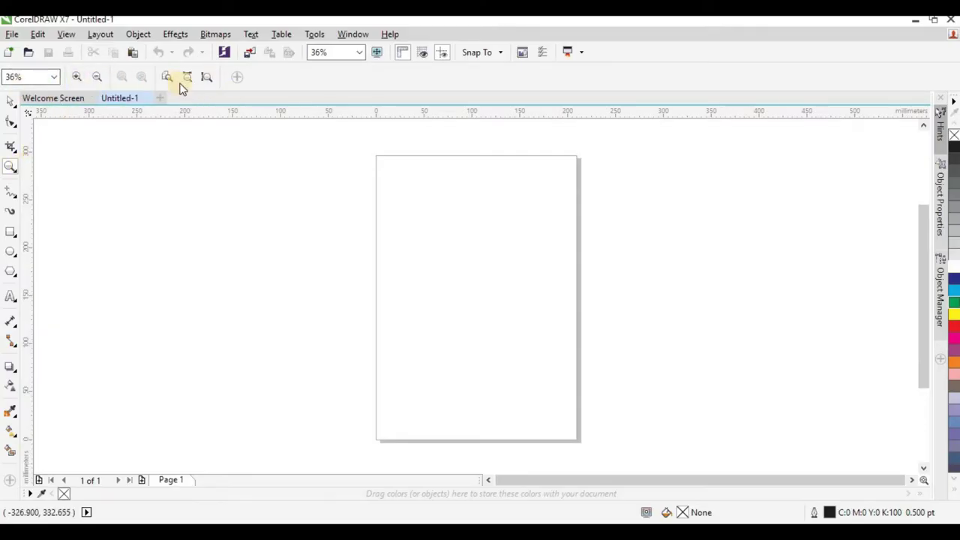
pyautogui.press('space')
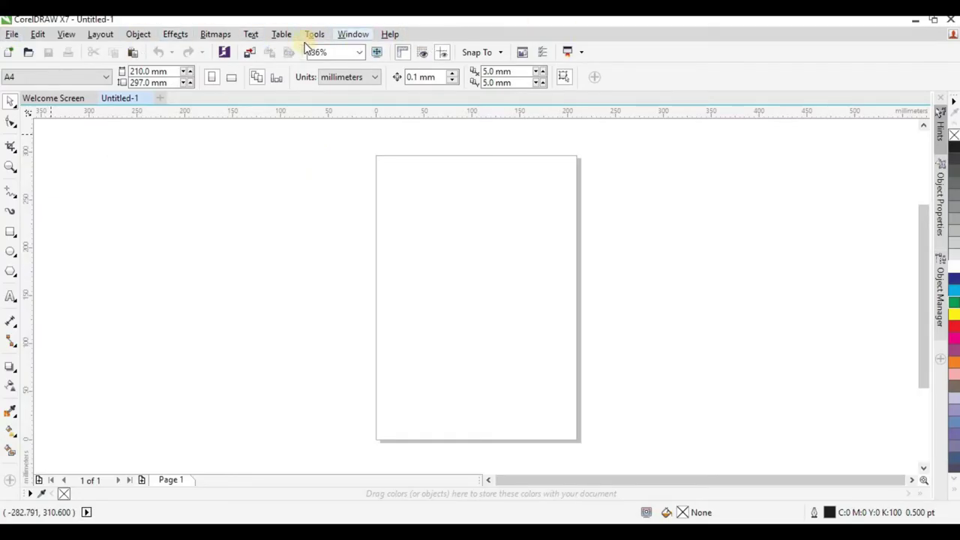
pyautogui.click(12, 37)
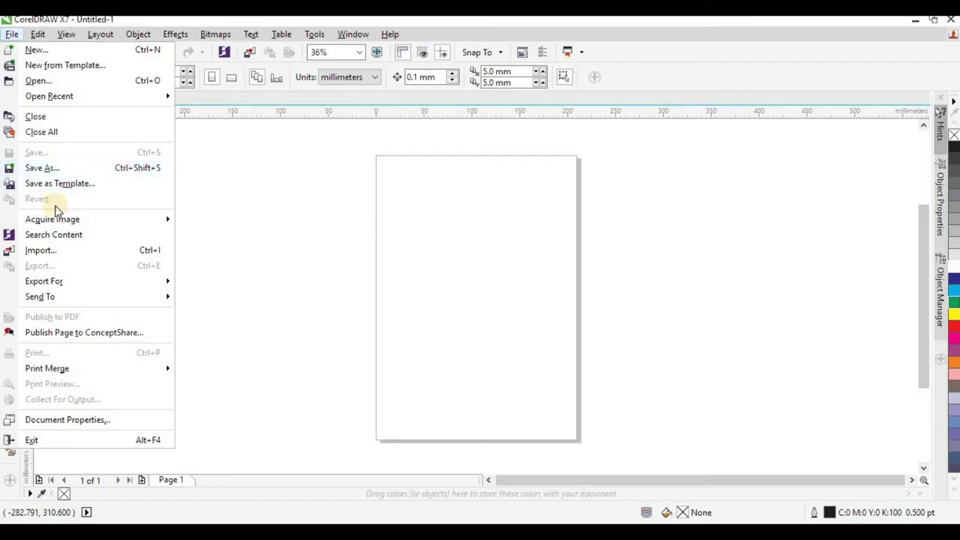
pyautogui.moveTo(67, 229)
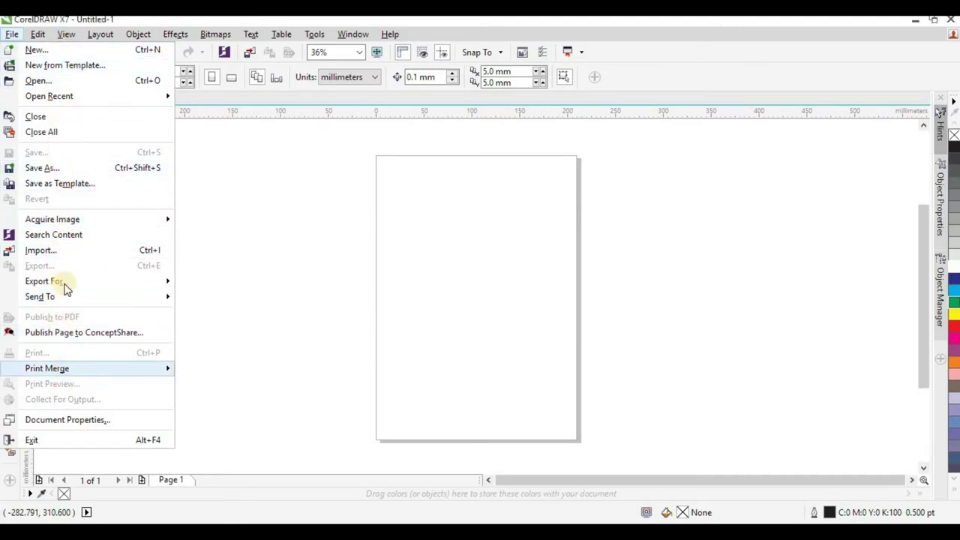
pyautogui.click(12, 33)
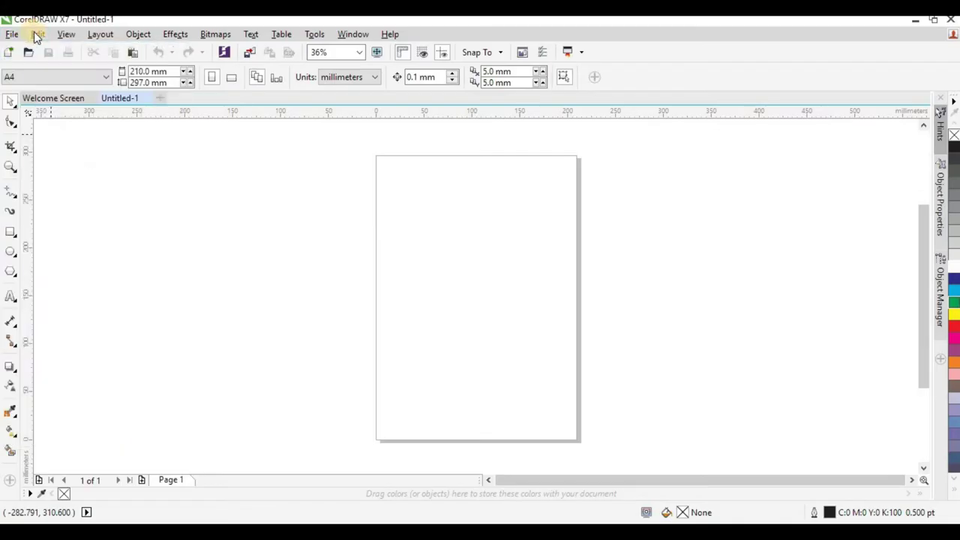
pyautogui.click(36, 34)
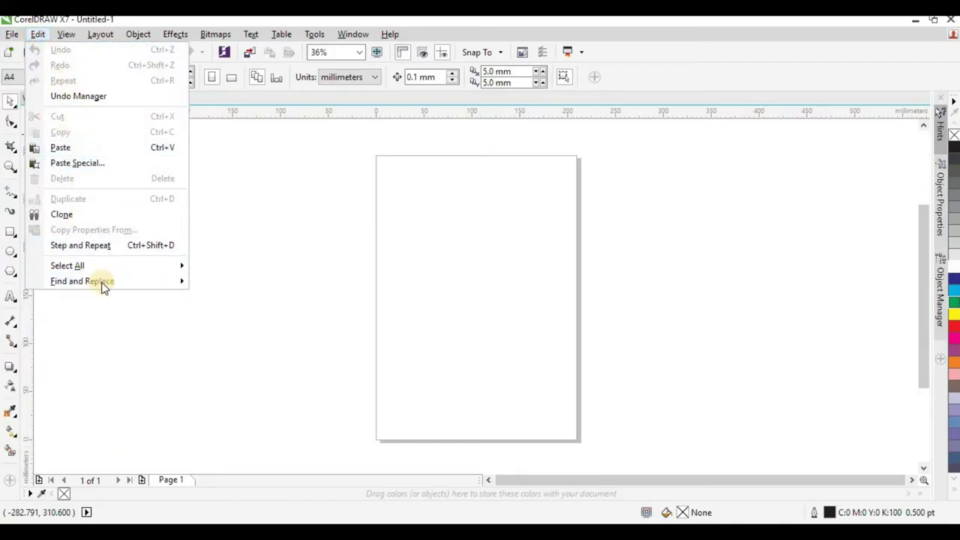
pyautogui.press('Escape')
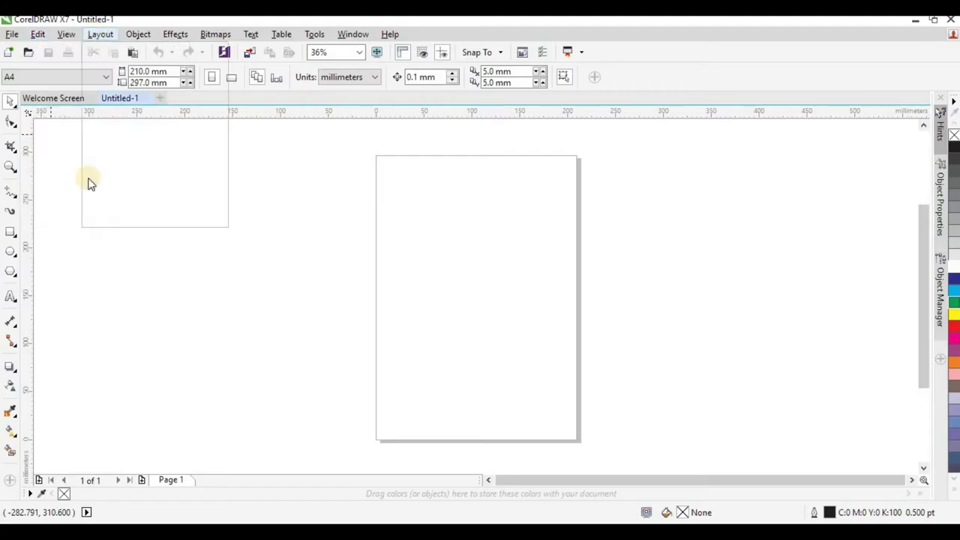
# Hide the rulers around the drawing window and show them again
pyautogui.click(73, 33)
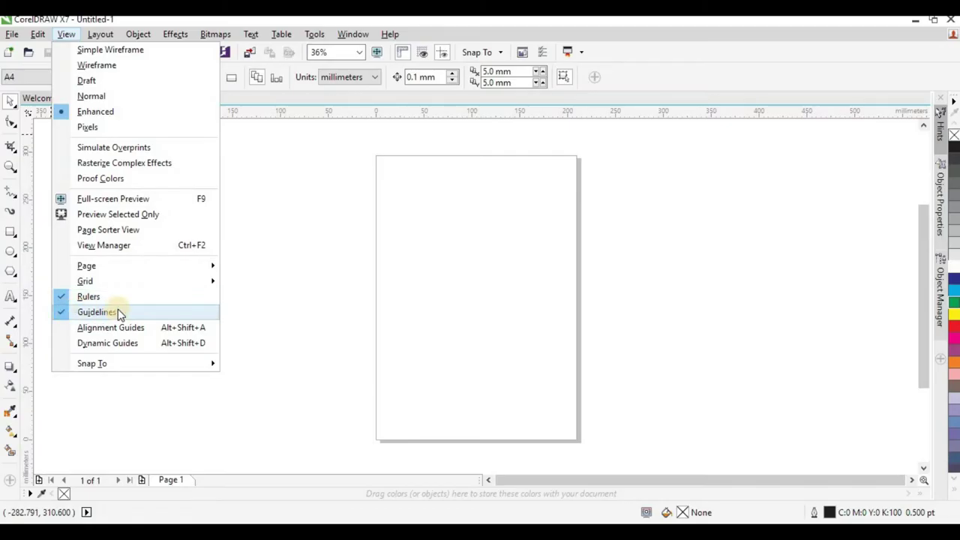
pyautogui.click(63, 299)
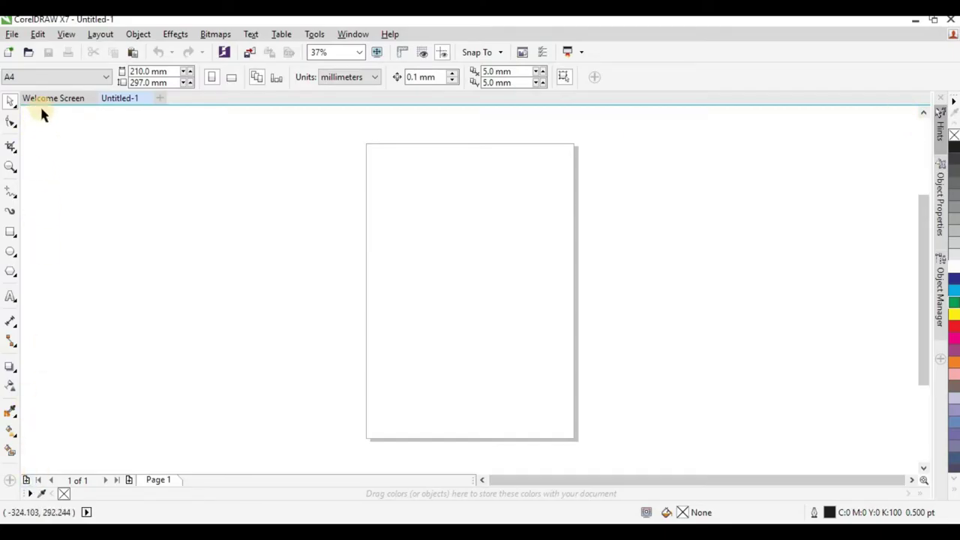
pyautogui.click(67, 35)
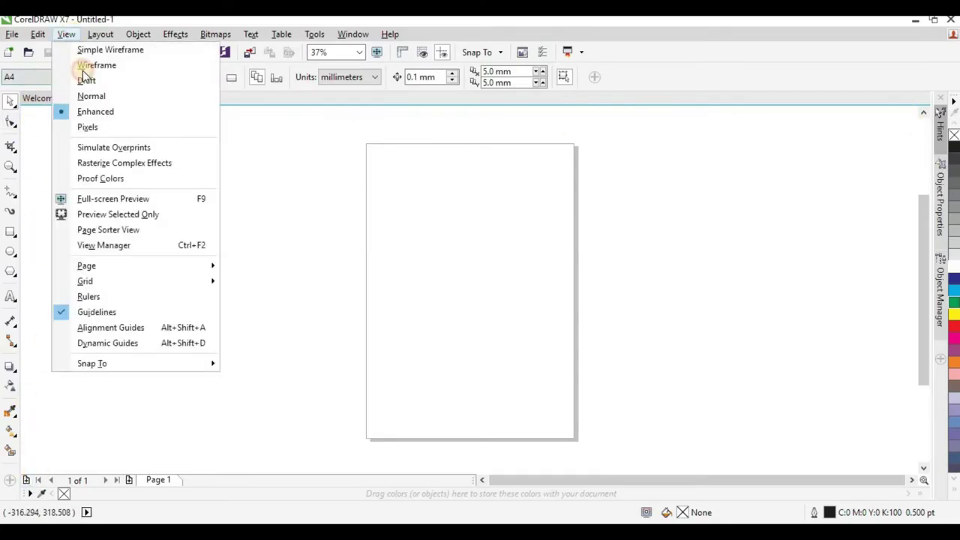
pyautogui.click(67, 295)
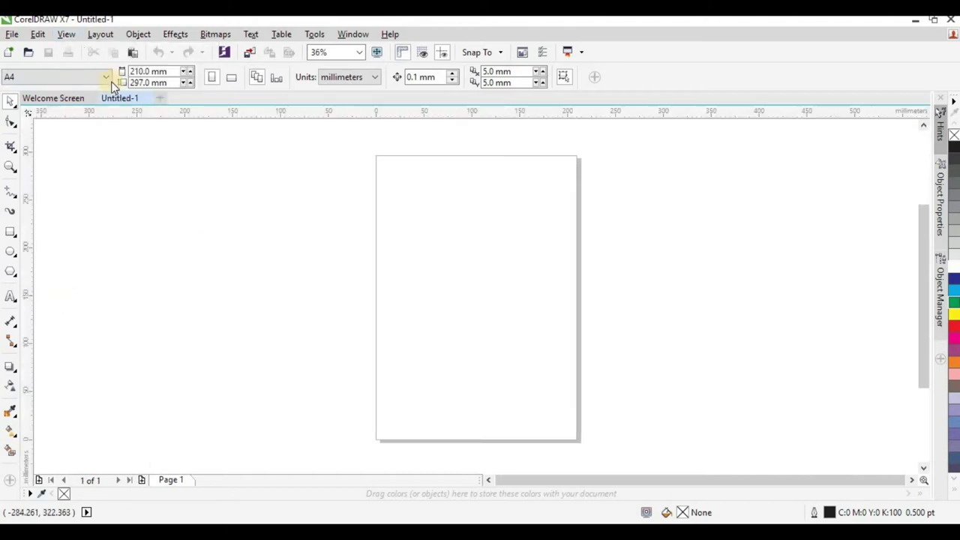
# Turn the display of guidelines off and back on
pyautogui.click(68, 35)
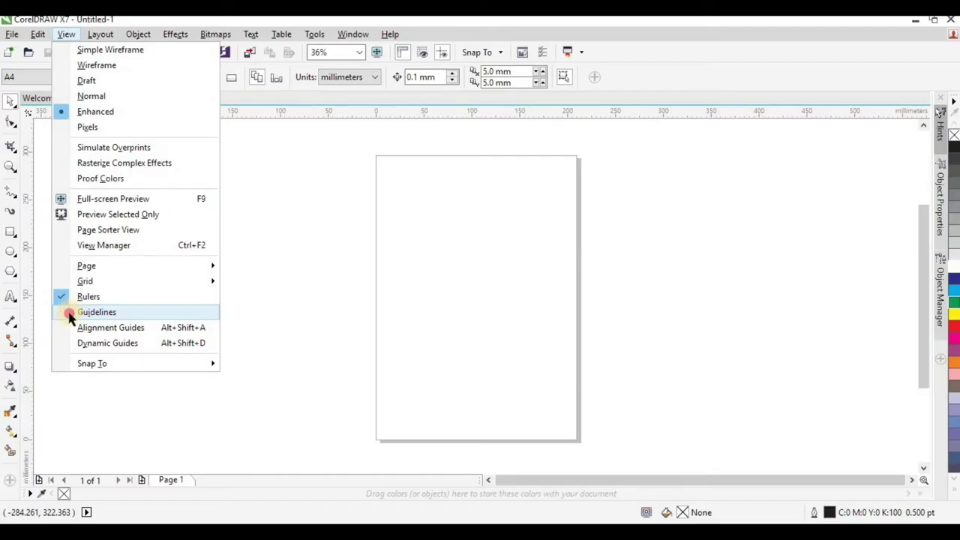
pyautogui.click(69, 317)
pyautogui.click(66, 35)
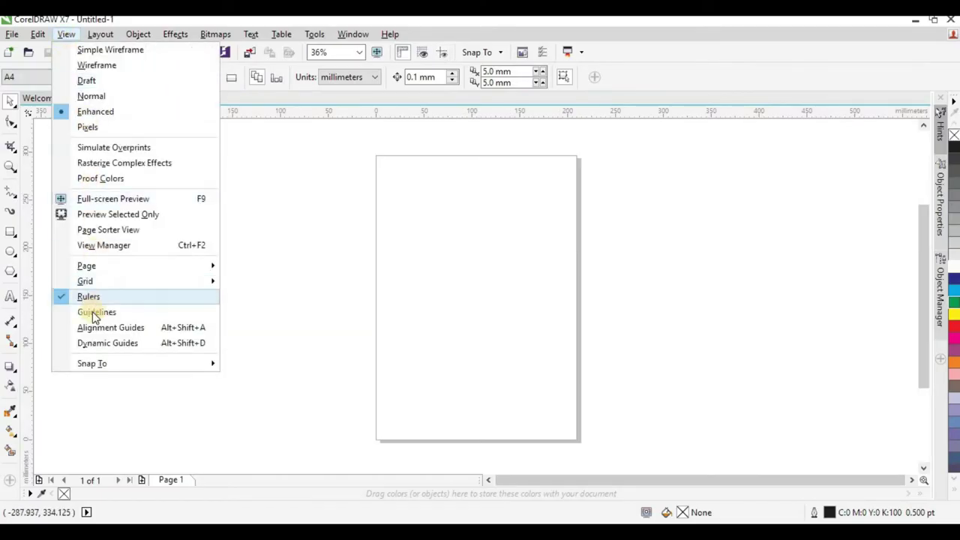
pyautogui.click(67, 314)
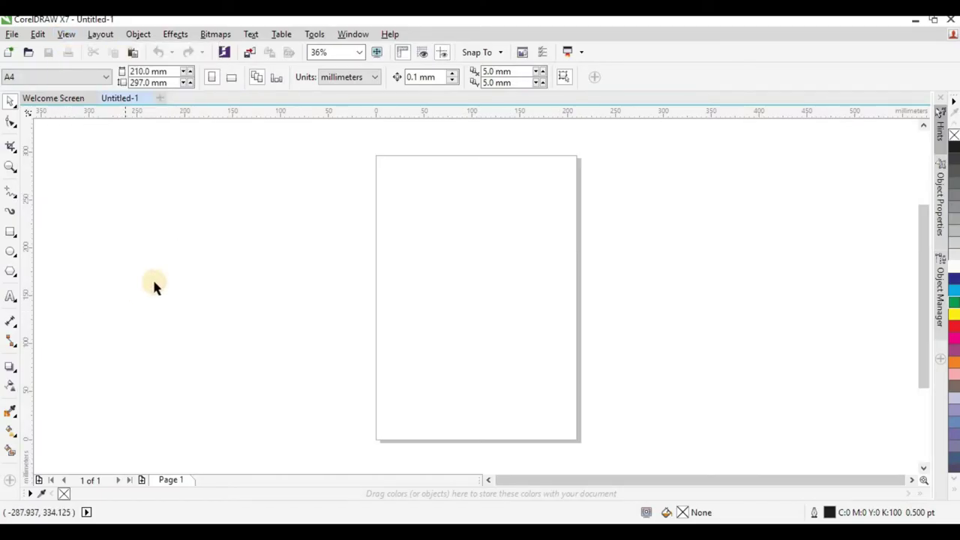
# Place two vertical guidelines near the page's side edges, the second at about 183 mm, and delete both
pyautogui.moveTo(28, 251); pyautogui.dragTo(398, 253)
pyautogui.moveTo(508, 245); pyautogui.dragTo(550, 245)
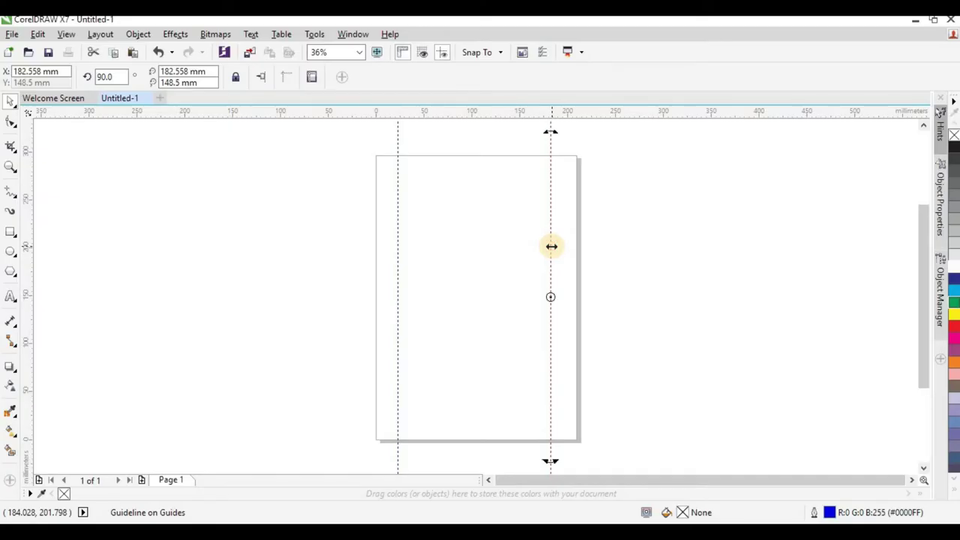
pyautogui.press('Delete')
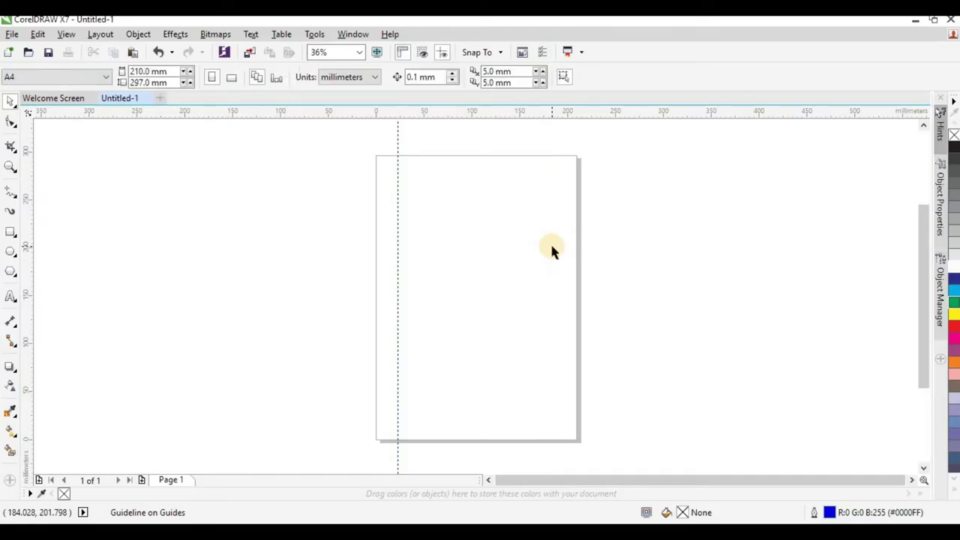
pyautogui.click(397, 204)
pyautogui.press('Delete')
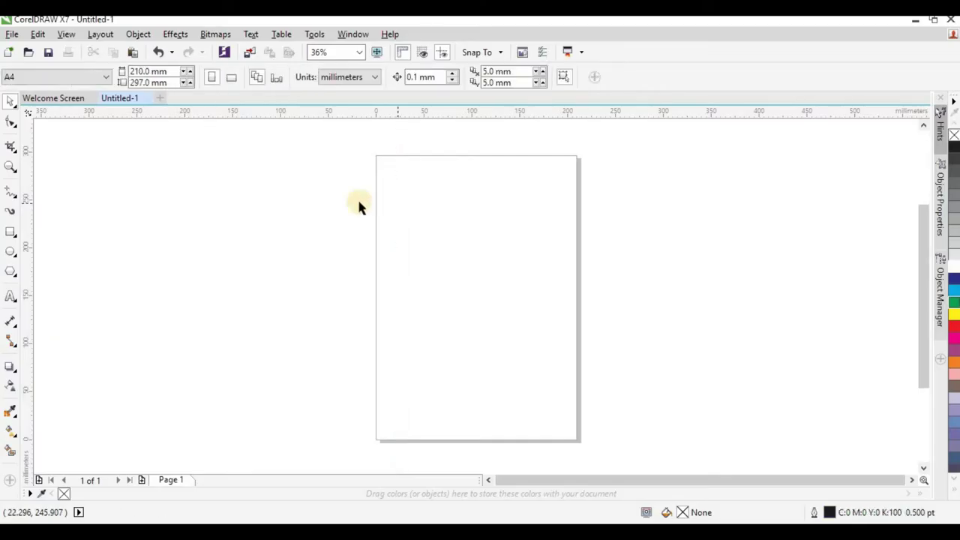
# Switch the page orientation to landscape and return it to portrait
pyautogui.click(66, 34)
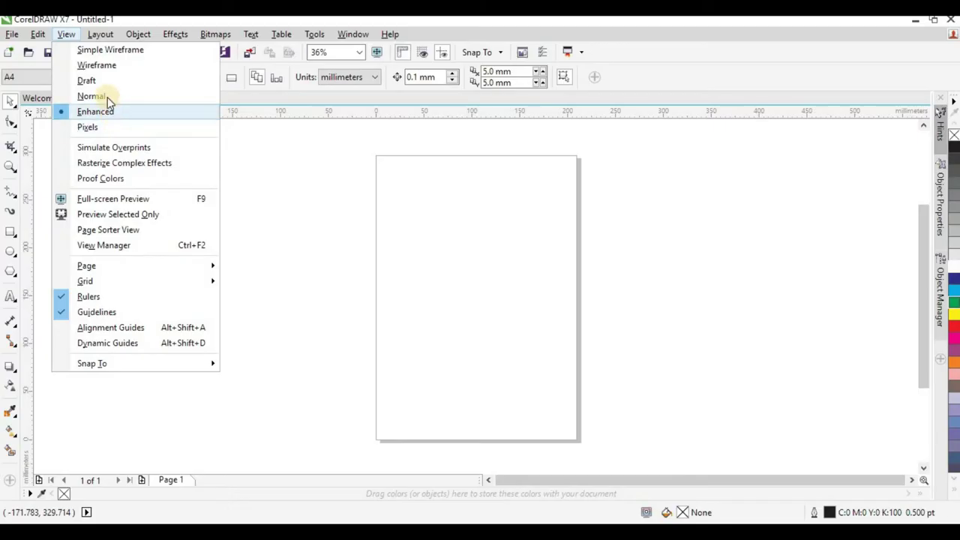
pyautogui.moveTo(106, 36)
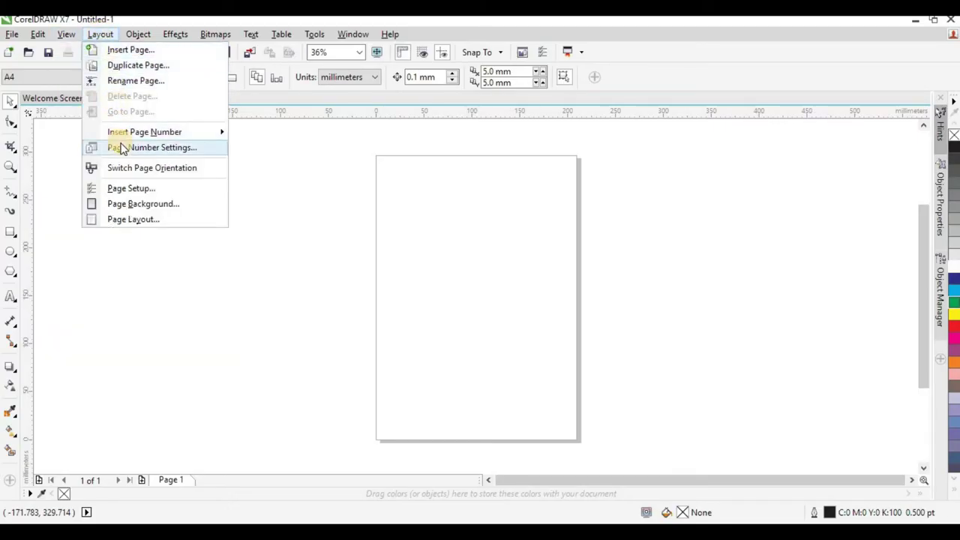
pyautogui.moveTo(164, 141)
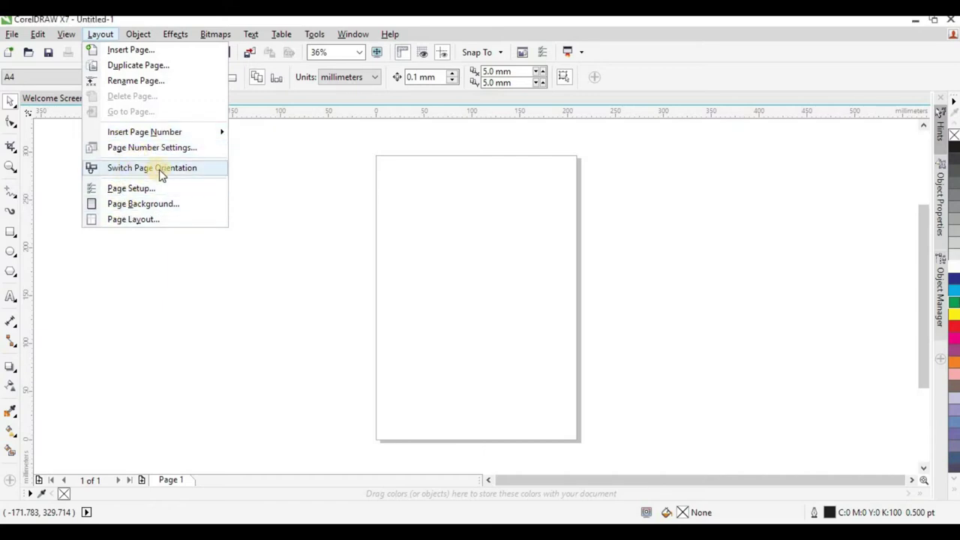
pyautogui.click(160, 174)
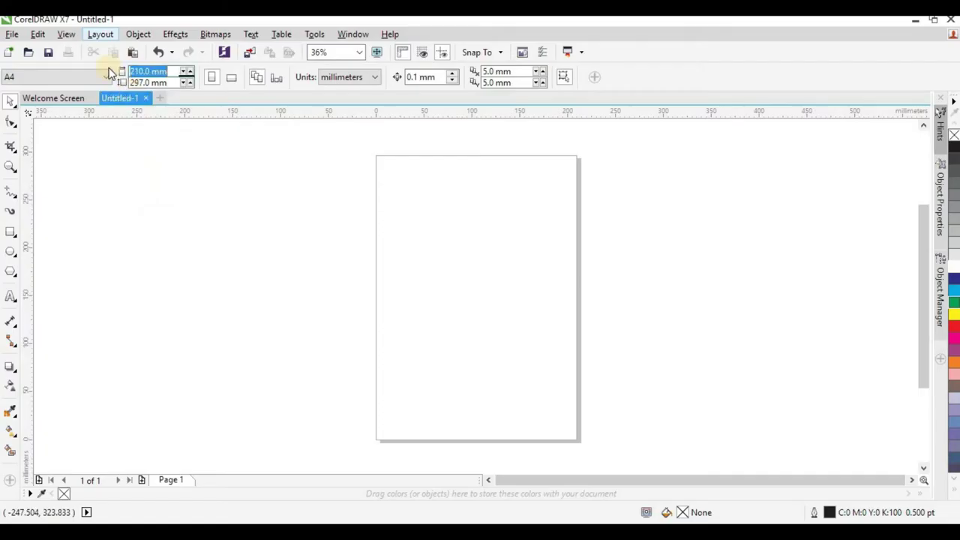
pyautogui.click(100, 34)
pyautogui.click(276, 188)
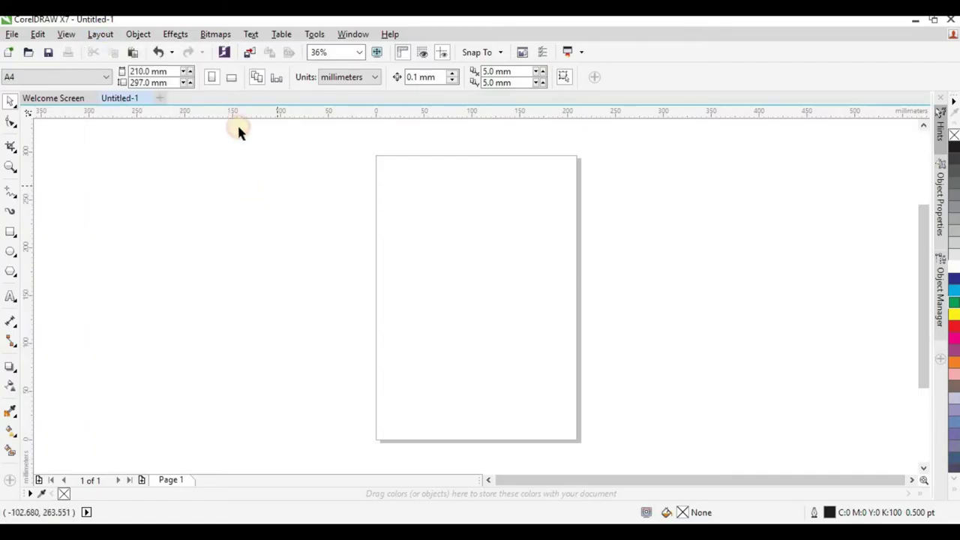
pyautogui.click(231, 81)
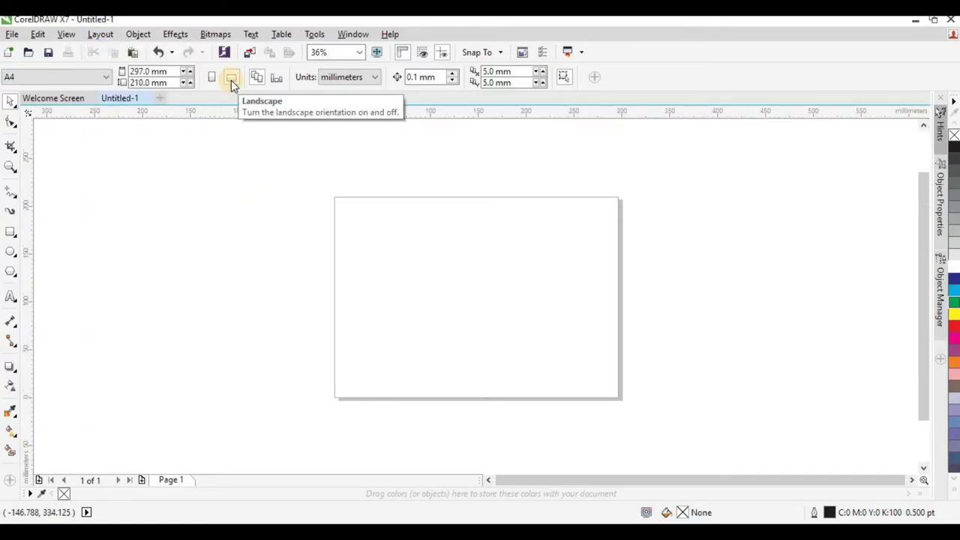
pyautogui.click(212, 78)
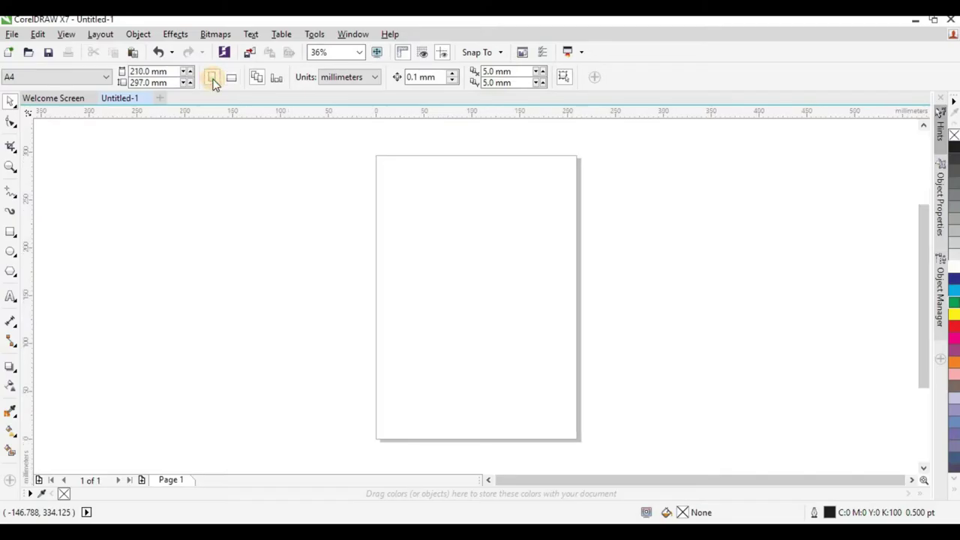
# Look through the commands for objects, effects and bitmaps, including the 3D bitmap effects
pyautogui.click(139, 34)
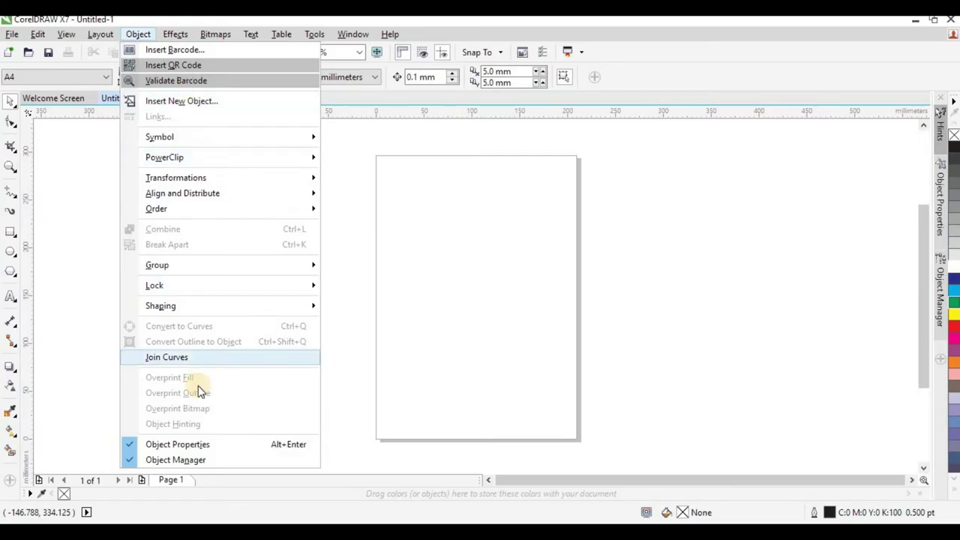
pyautogui.click(184, 33)
pyautogui.click(185, 32)
pyautogui.click(185, 33)
pyautogui.click(185, 33)
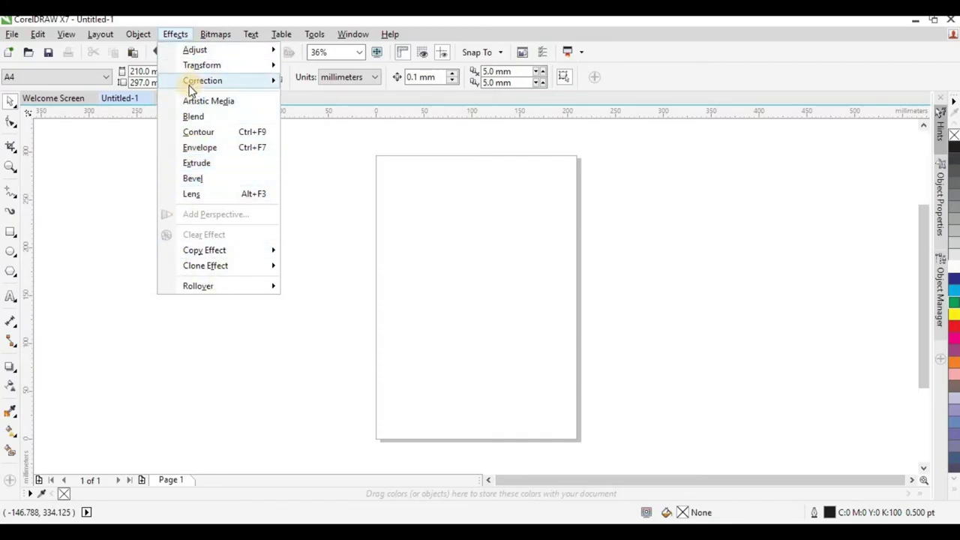
pyautogui.click(212, 33)
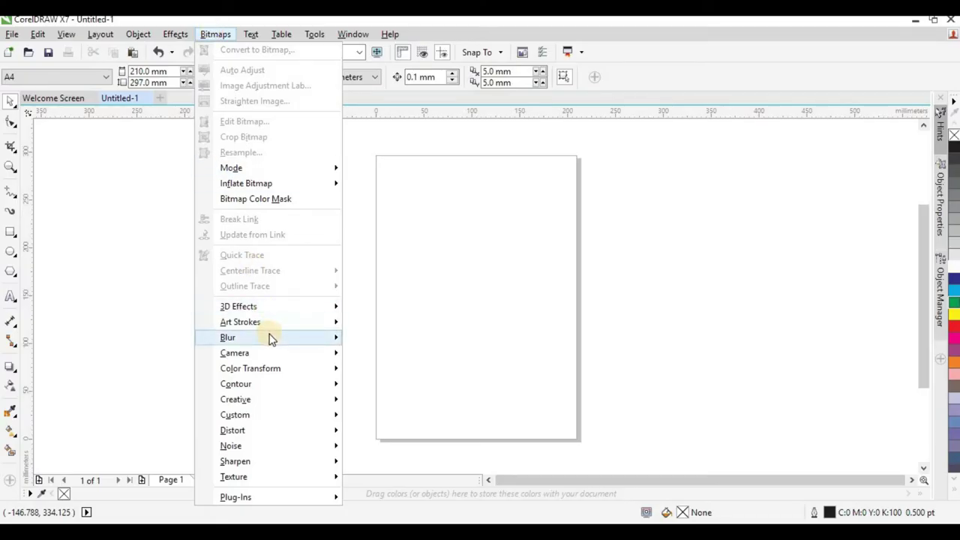
pyautogui.moveTo(272, 339)
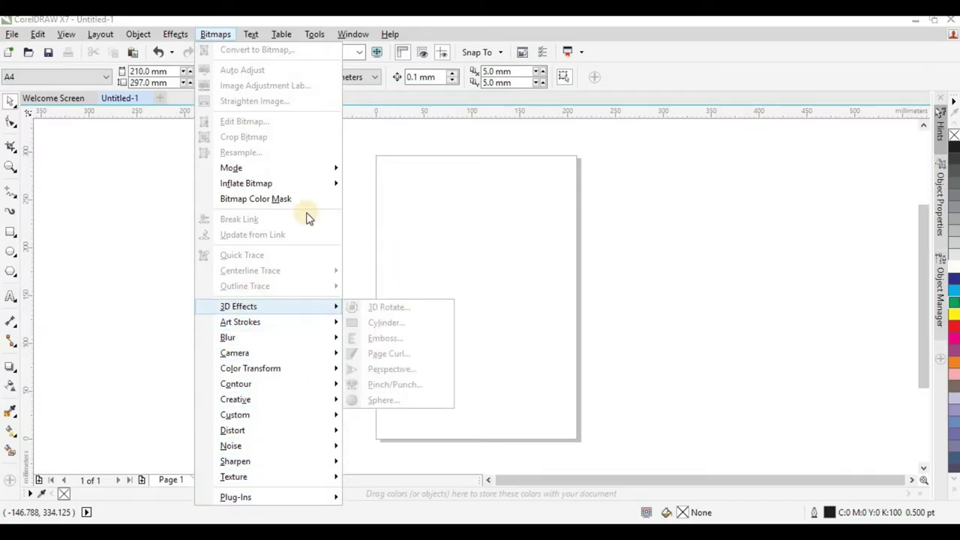
pyautogui.click(219, 34)
# Look through the text, tool, window and help commands, including the list of available color palettes
pyautogui.click(250, 36)
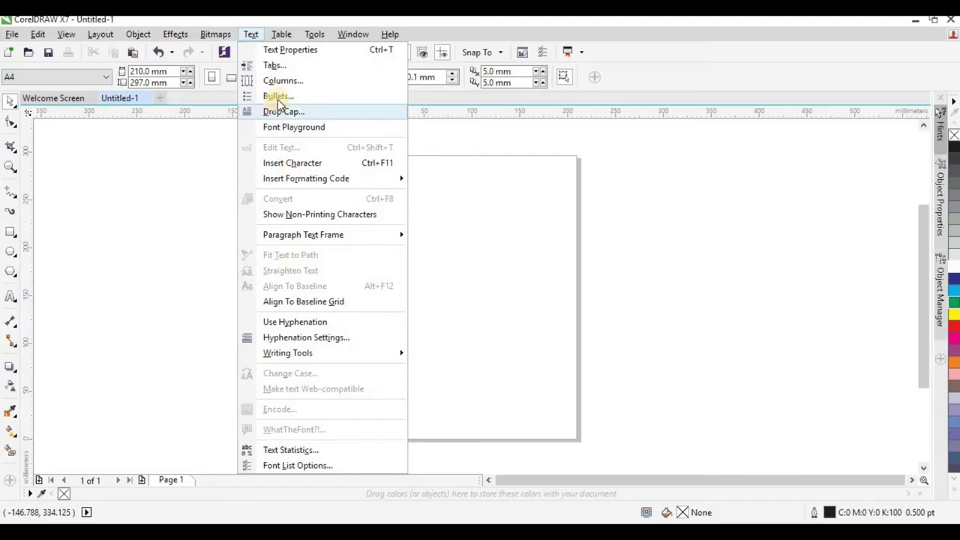
pyautogui.moveTo(276, 35)
pyautogui.moveTo(316, 39)
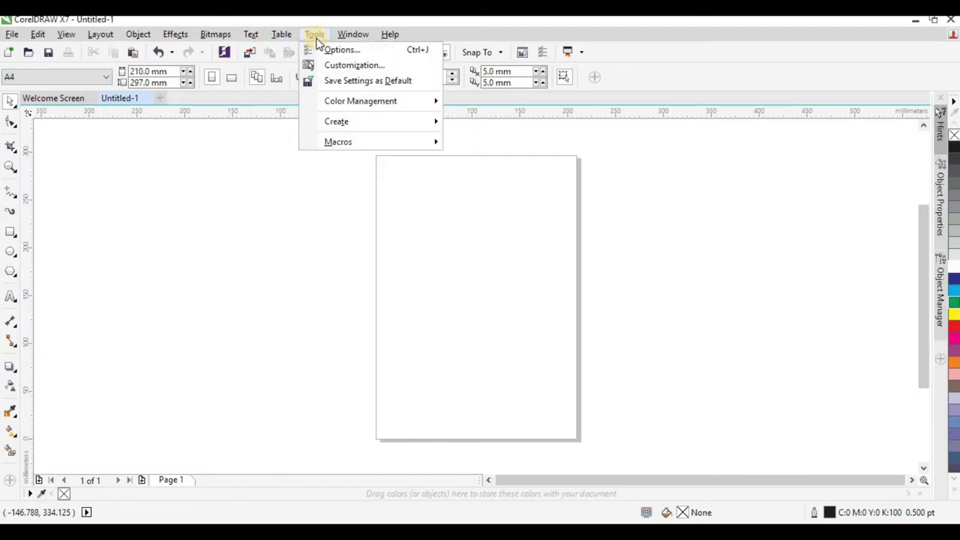
pyautogui.moveTo(357, 37)
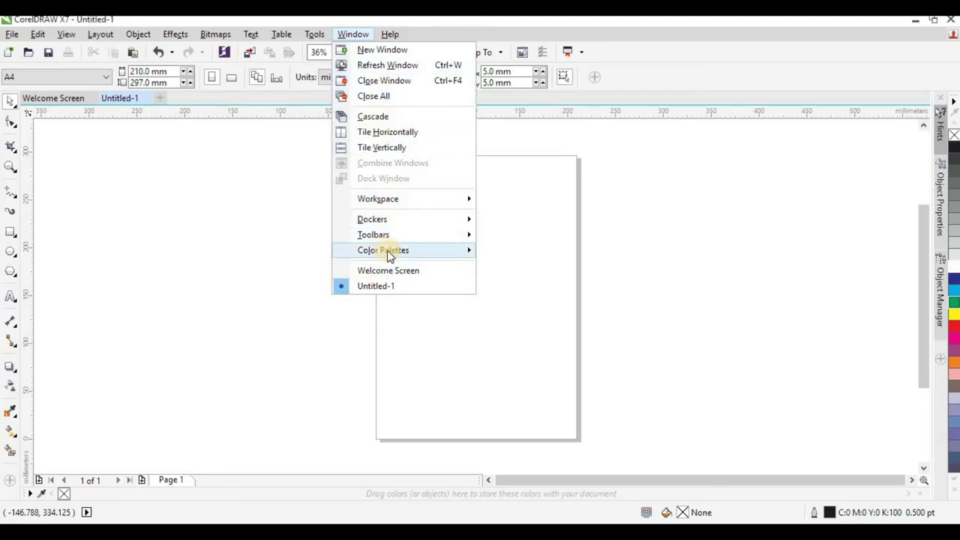
pyautogui.moveTo(394, 252)
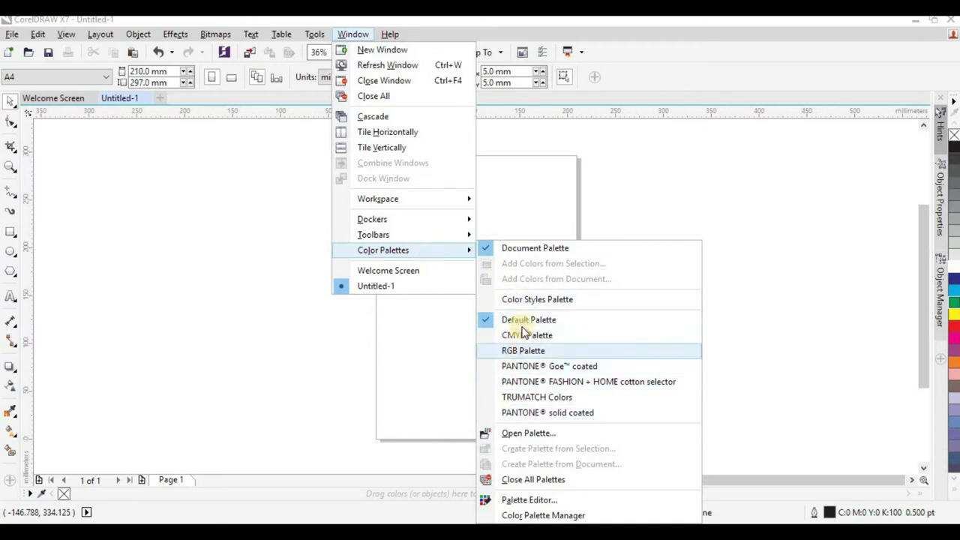
pyautogui.moveTo(398, 36)
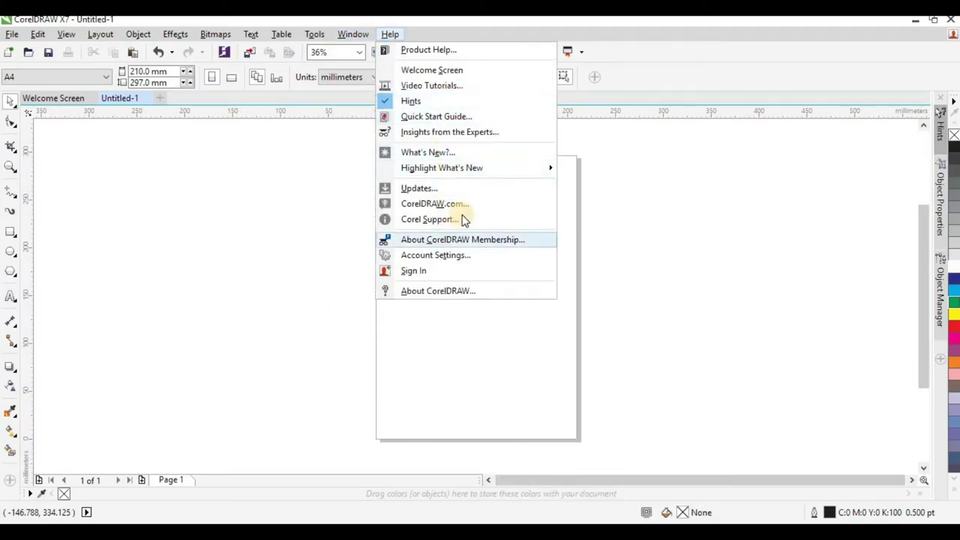
pyautogui.click(252, 216)
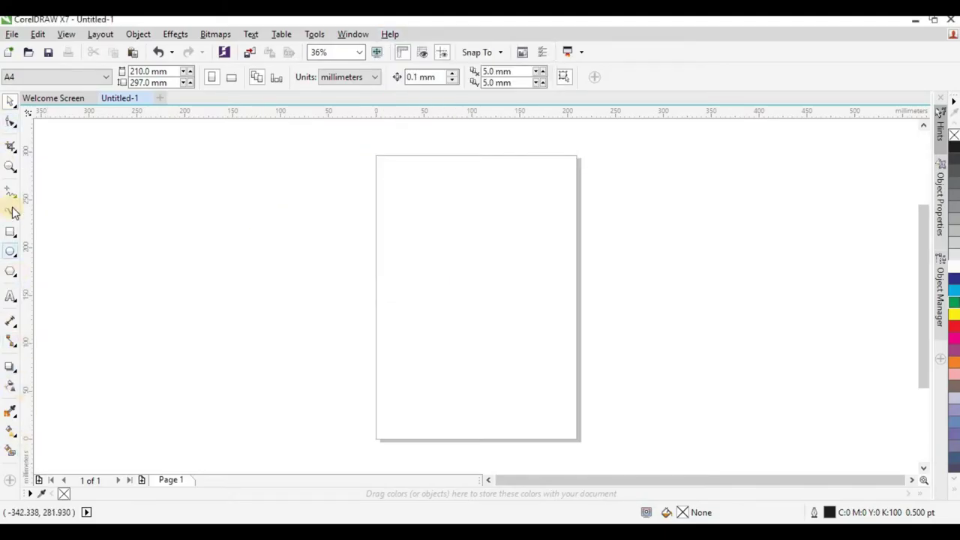
# Switch to the Free Transform tool and return to the Pick tool
pyautogui.click(14, 103)
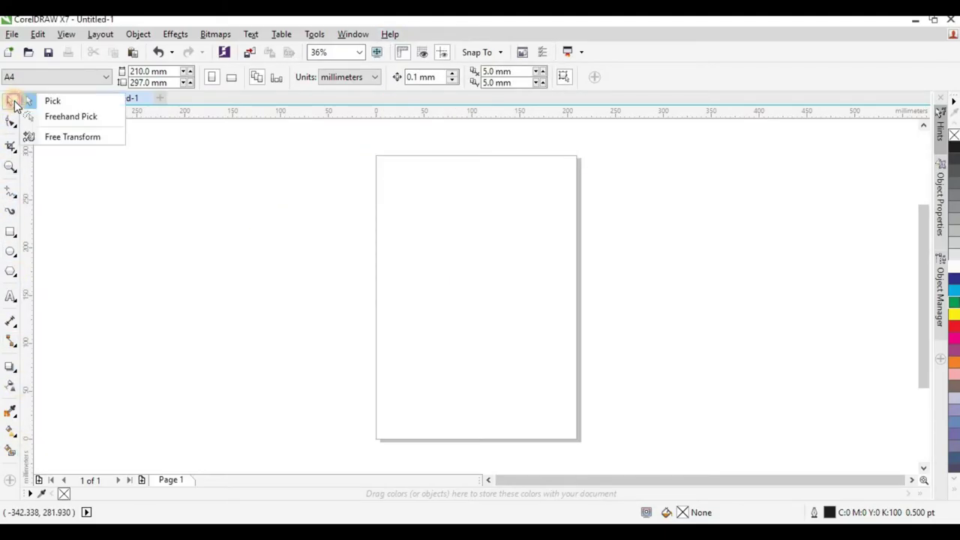
pyautogui.click(13, 106)
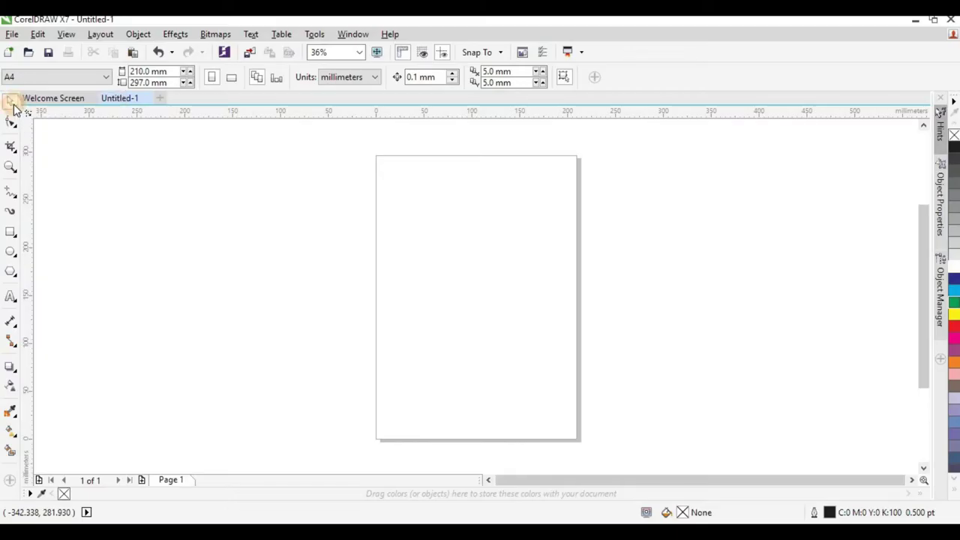
pyautogui.click(13, 107)
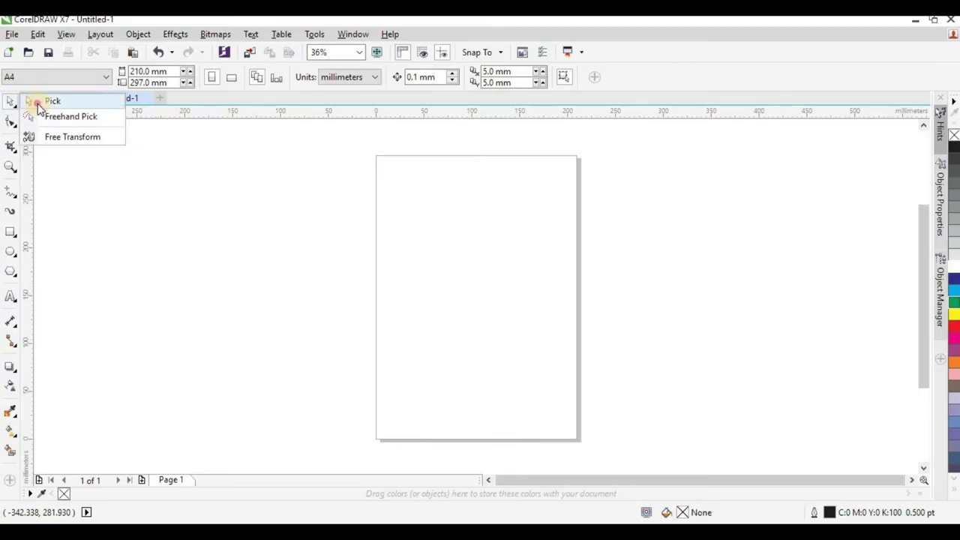
pyautogui.click(34, 135)
pyautogui.click(16, 106)
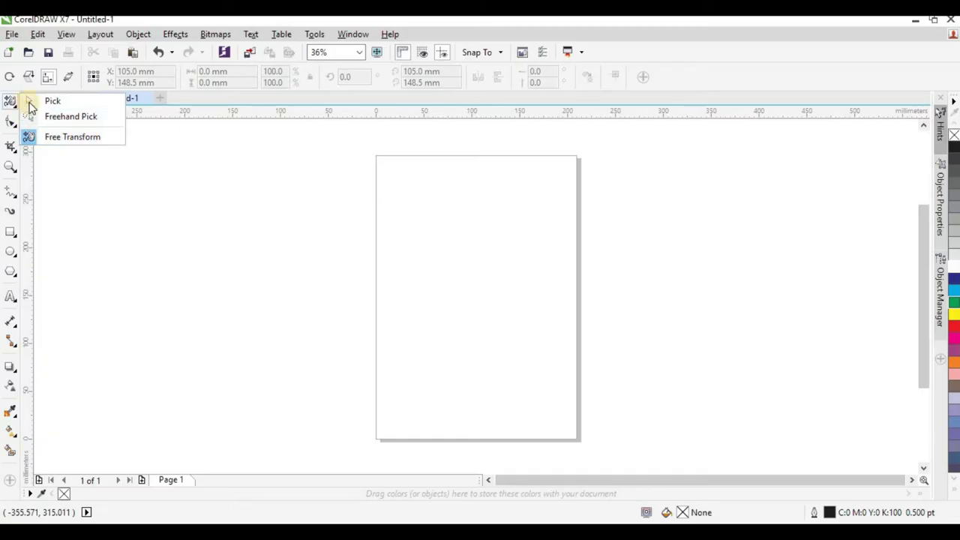
pyautogui.click(45, 100)
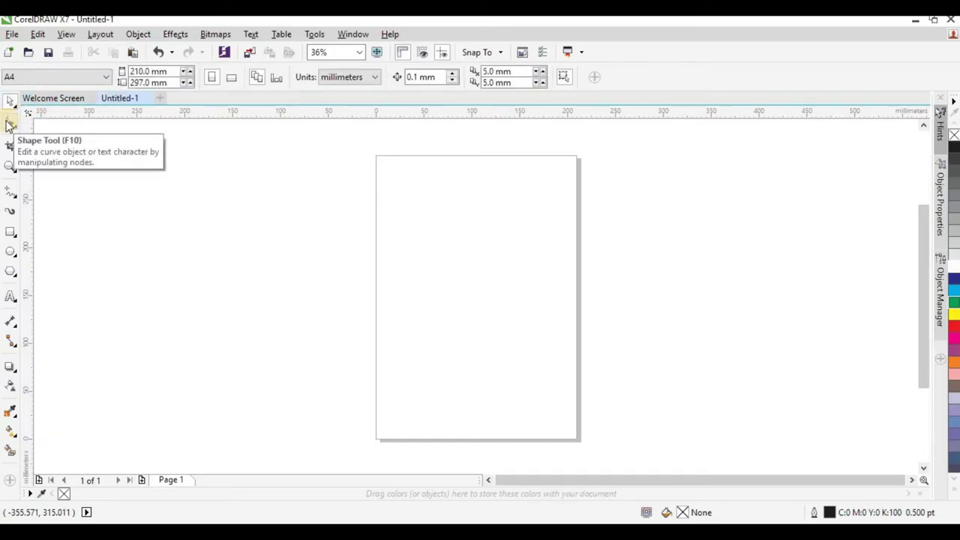
# Look over the shape-editing and cropping tools and shift the page view with the Pan tool
pyautogui.click(9, 125)
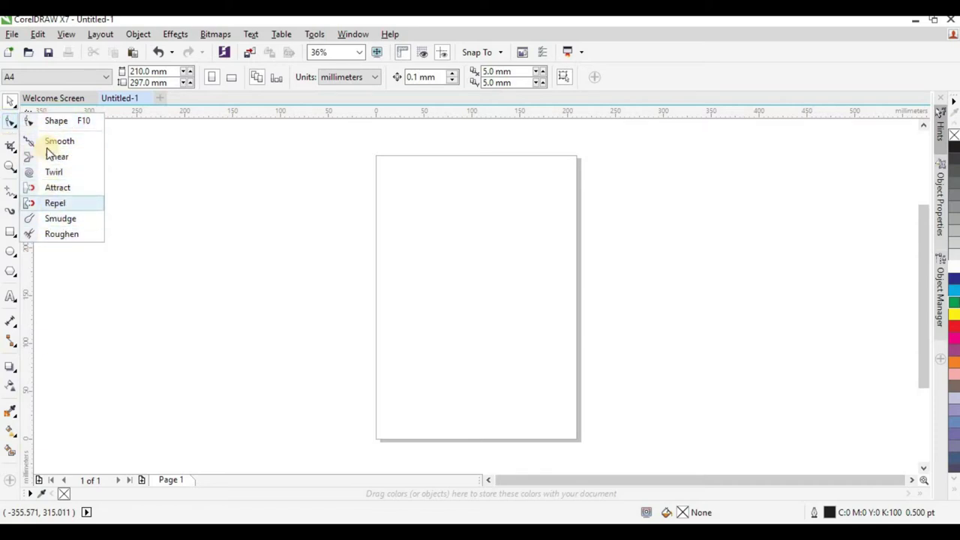
pyautogui.click(9, 150)
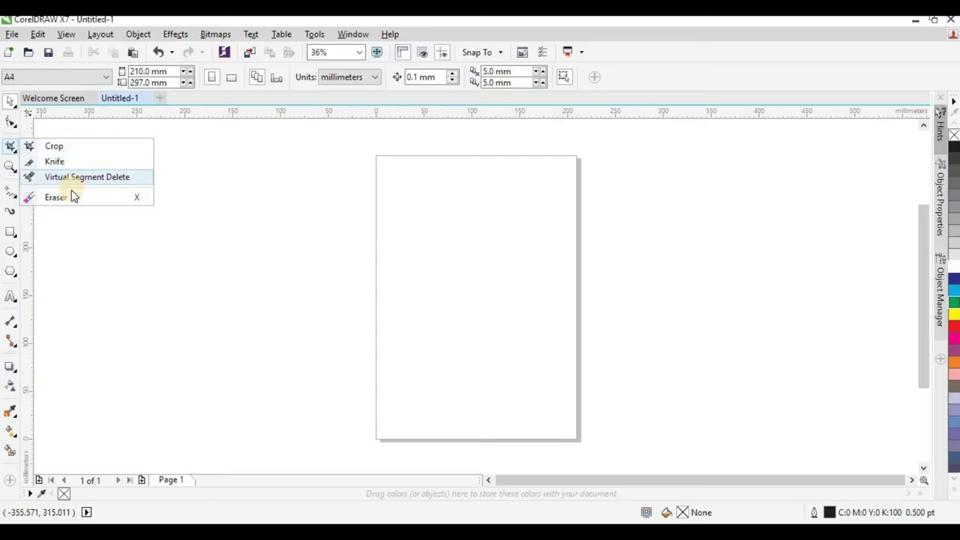
pyautogui.moveTo(6, 171)
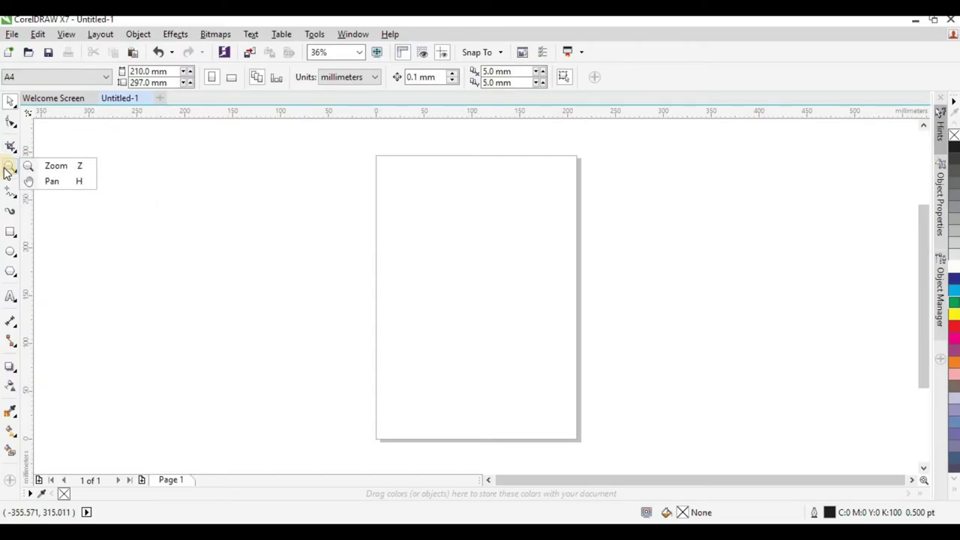
pyautogui.click(59, 181)
pyautogui.moveTo(311, 218); pyautogui.dragTo(310, 266)
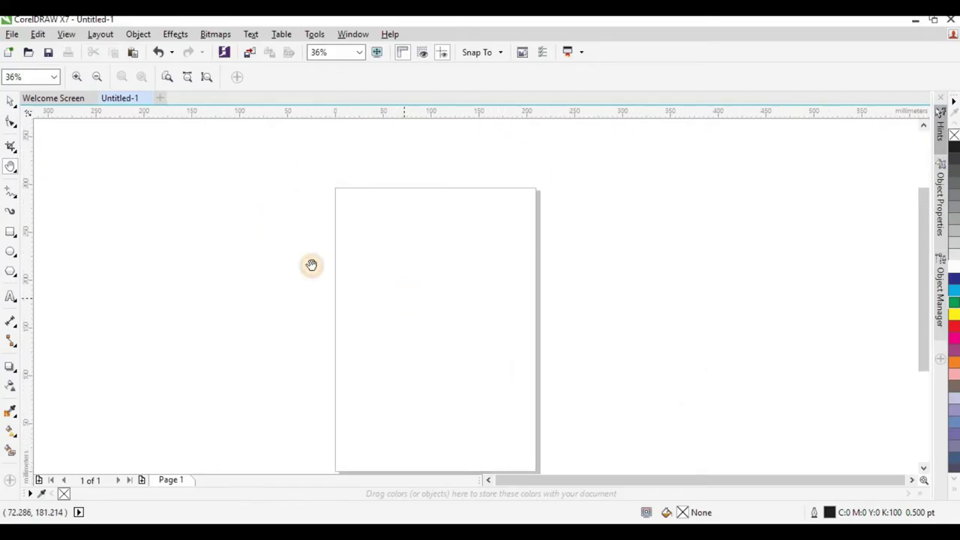
# Zoom in on an area of the drawing window with the Zoom tool and zoom back out to the whole page
pyautogui.click(30, 165)
pyautogui.moveTo(280, 190); pyautogui.dragTo(393, 310)
pyautogui.moveTo(214, 218); pyautogui.dragTo(368, 332)
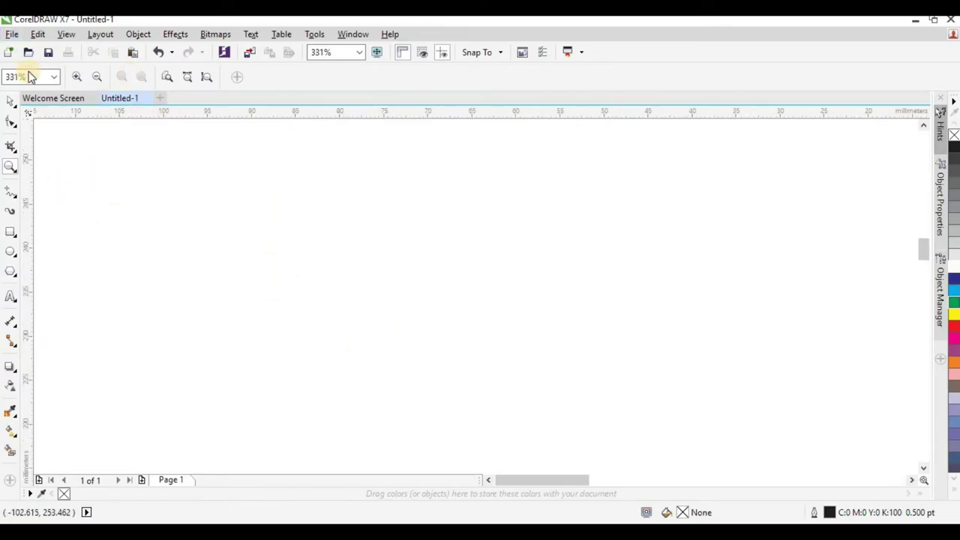
pyautogui.click(93, 77)
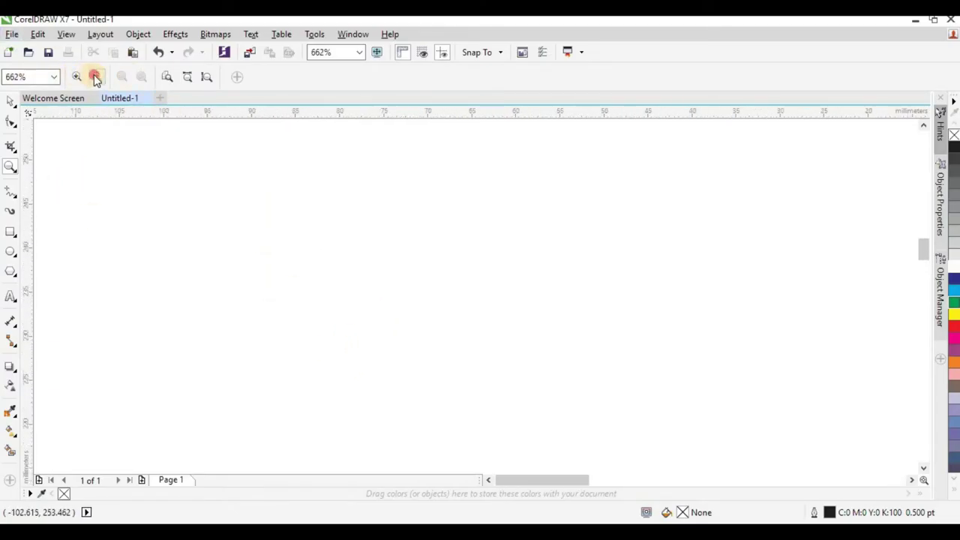
pyautogui.click(93, 76)
pyautogui.click(93, 81)
pyautogui.rightClick(191, 221)
pyautogui.click(337, 256)
pyautogui.click(272, 233)
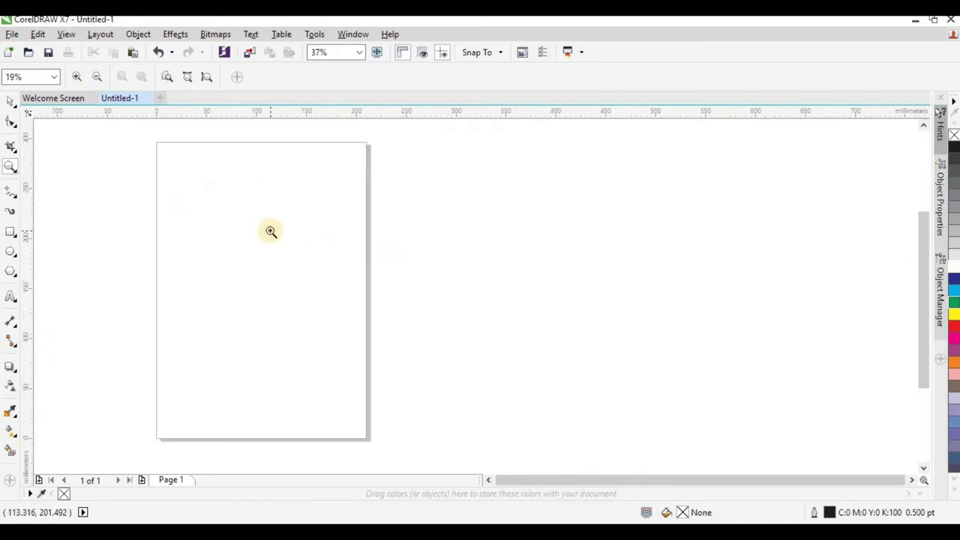
pyautogui.click(14, 169)
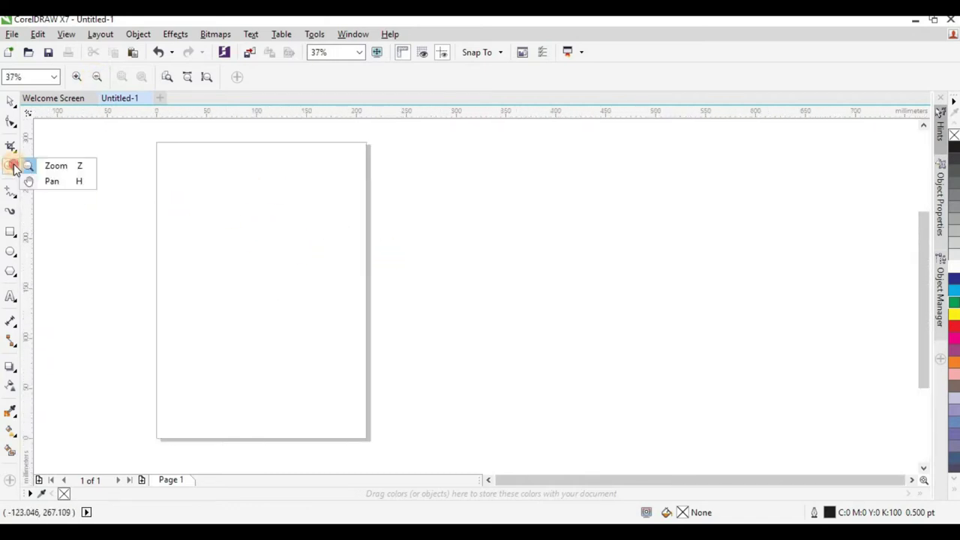
pyautogui.click(79, 180)
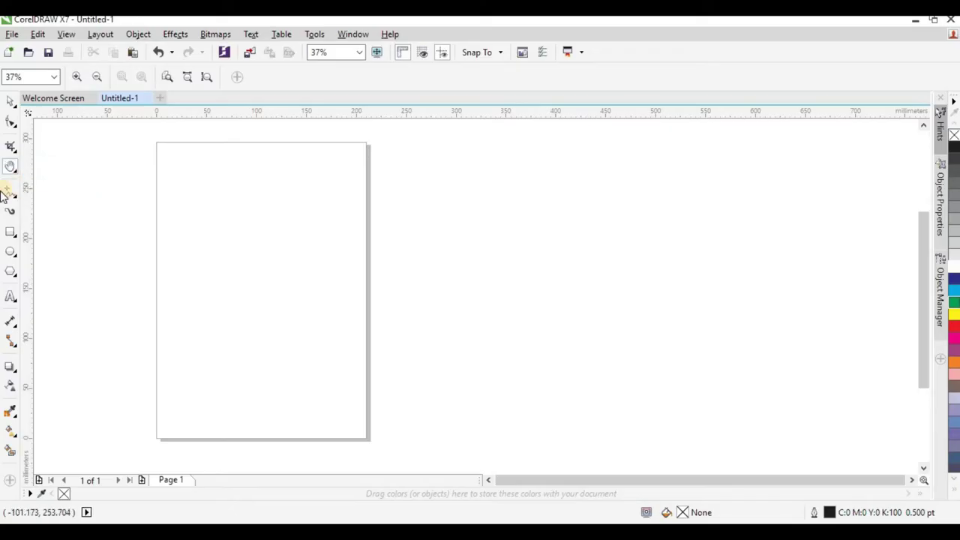
# Draw a looping freehand curve about 494 mm wide and 142 mm high, running from the page out past its right edge
pyautogui.click(7, 192)
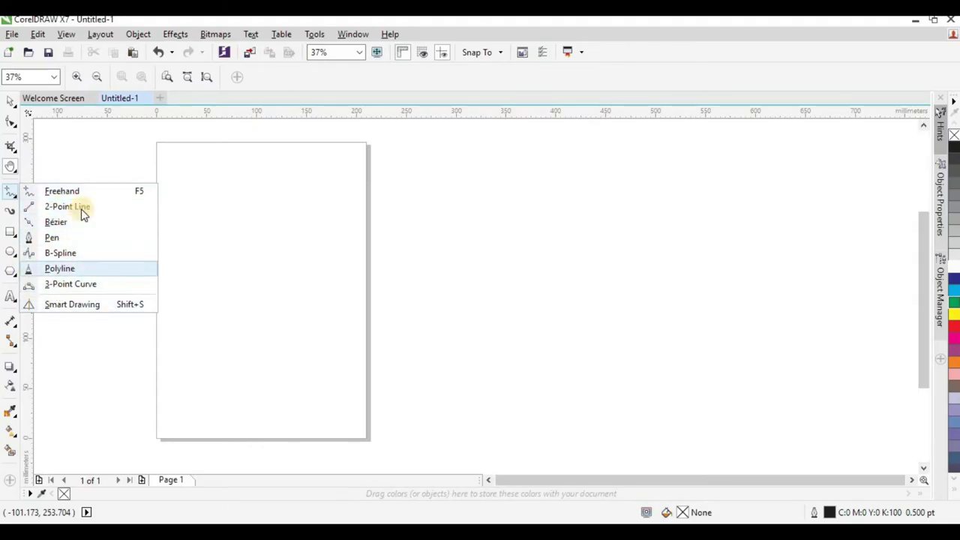
pyautogui.click(94, 191)
pyautogui.moveTo(214, 286); pyautogui.dragTo(299, 199)
pyautogui.moveTo(337, 227)
pyautogui.mouseDown()
pyautogui.moveTo(514, 202)
pyautogui.moveTo(681, 228)
pyautogui.moveTo(696, 275)
pyautogui.moveTo(609, 303)
pyautogui.moveTo(486, 286)
pyautogui.moveTo(360, 327)
pyautogui.moveTo(322, 316)
pyautogui.mouseUp()
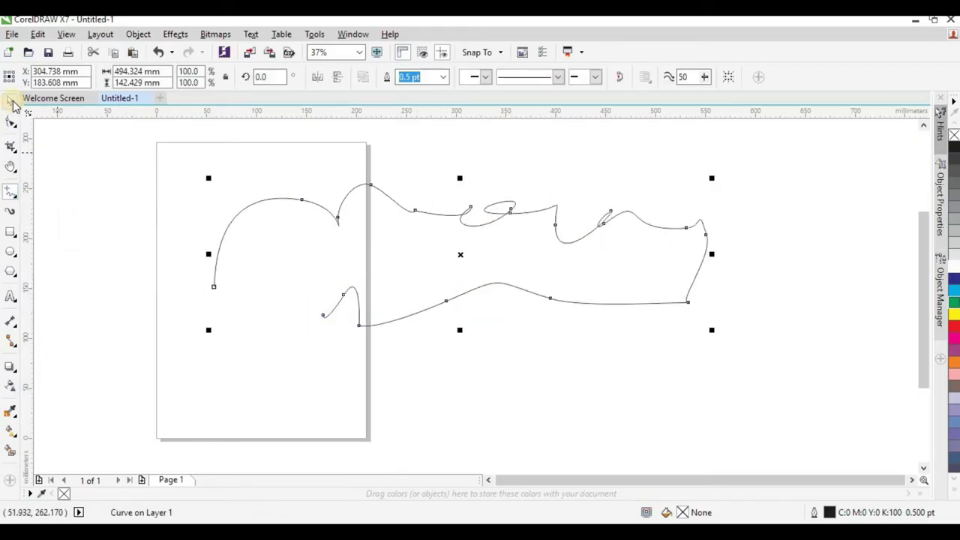
# Draw a closed seven-cornered polygon around the freehand curve with the Pen tool, about 757 mm wide and 289 mm high
pyautogui.click(17, 194)
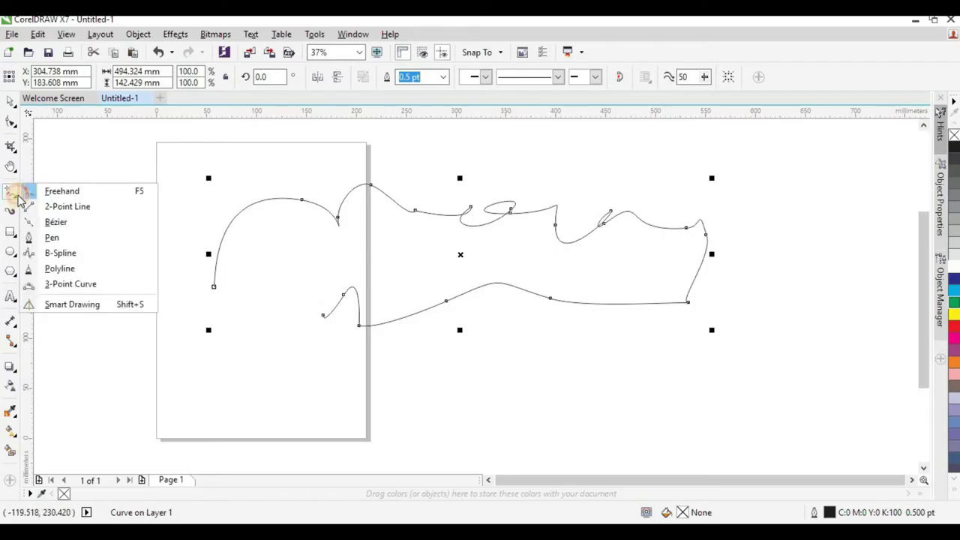
pyautogui.click(76, 237)
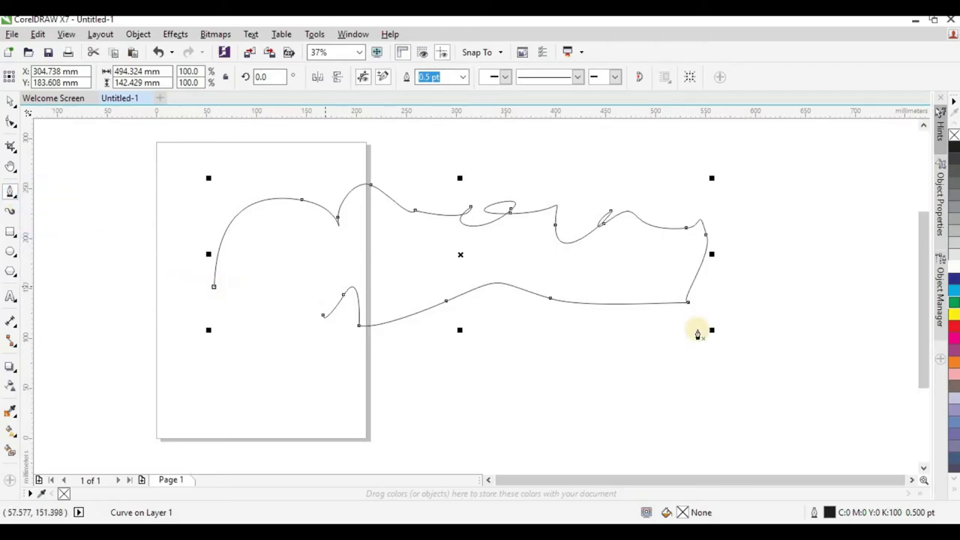
pyautogui.click(50, 382)
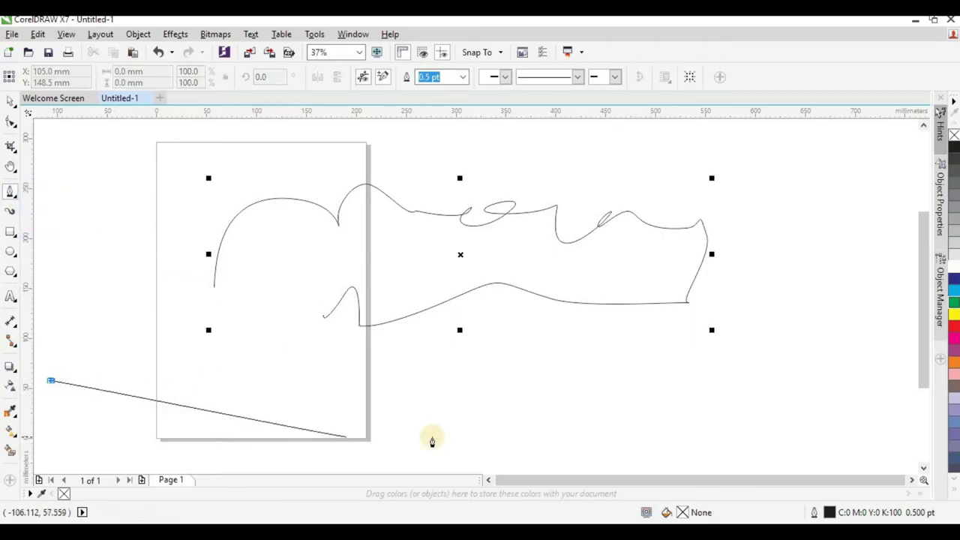
pyautogui.click(496, 419)
pyautogui.click(803, 305)
pyautogui.click(806, 190)
pyautogui.click(368, 130)
pyautogui.click(108, 198)
pyautogui.click(102, 323)
pyautogui.click(51, 382)
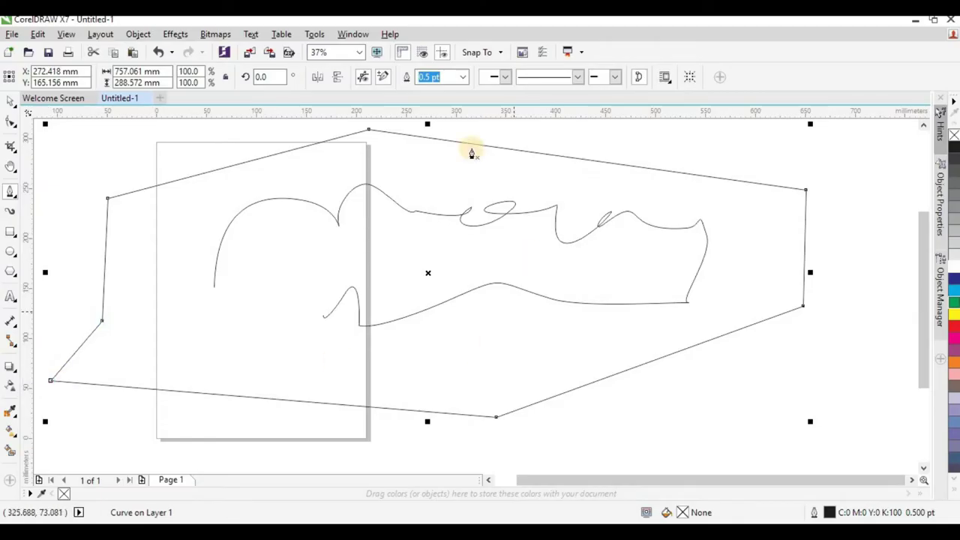
# Look over the line-drawing tools and deselect the polygon
pyautogui.click(9, 105)
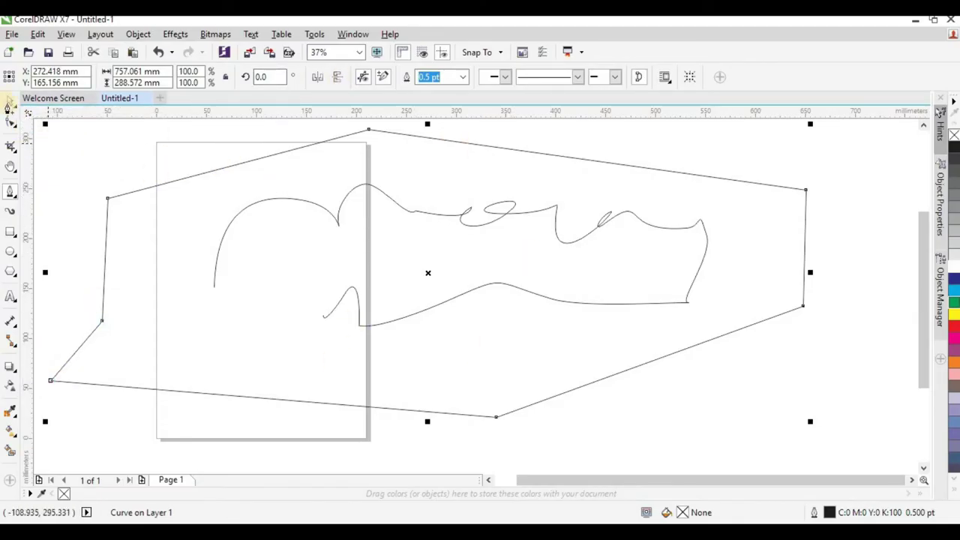
pyautogui.click(12, 191)
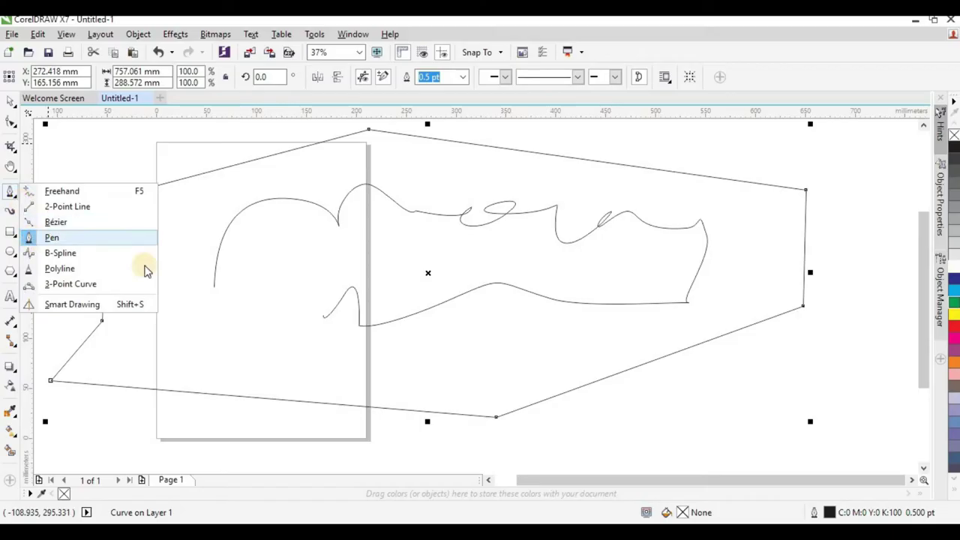
pyautogui.click(58, 223)
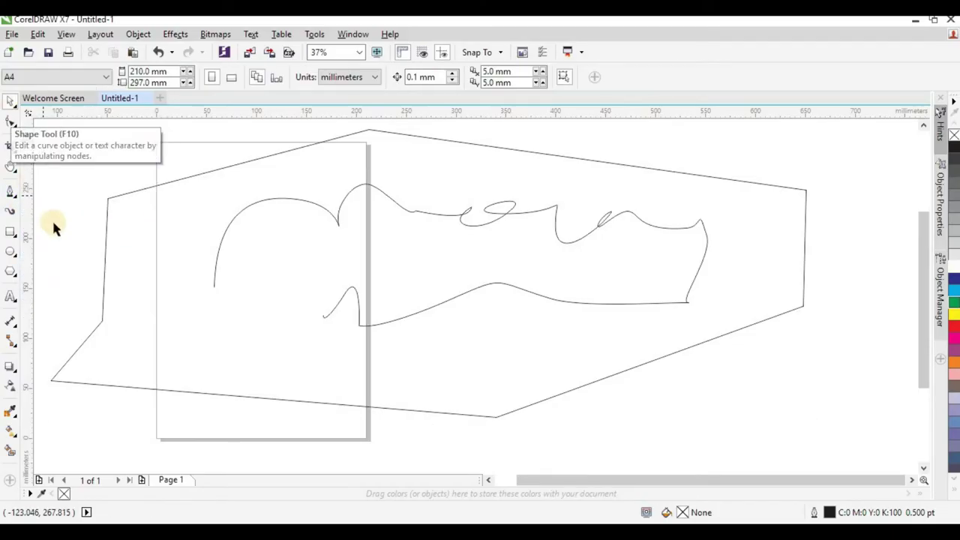
# Paint two long, slightly curved strokes down the page with the Artistic Media tool
pyautogui.click(9, 214)
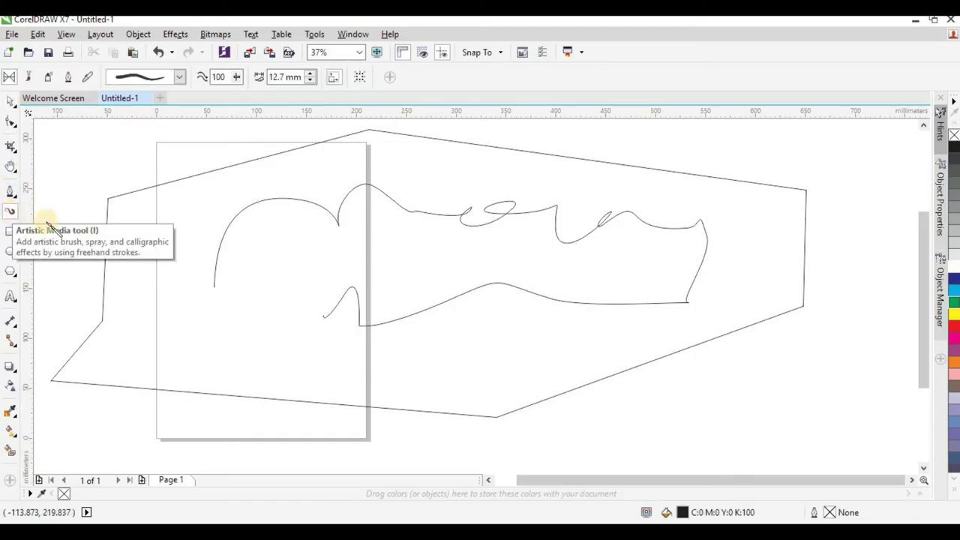
pyautogui.moveTo(173, 153); pyautogui.dragTo(231, 391)
pyautogui.moveTo(264, 159); pyautogui.dragTo(313, 392)
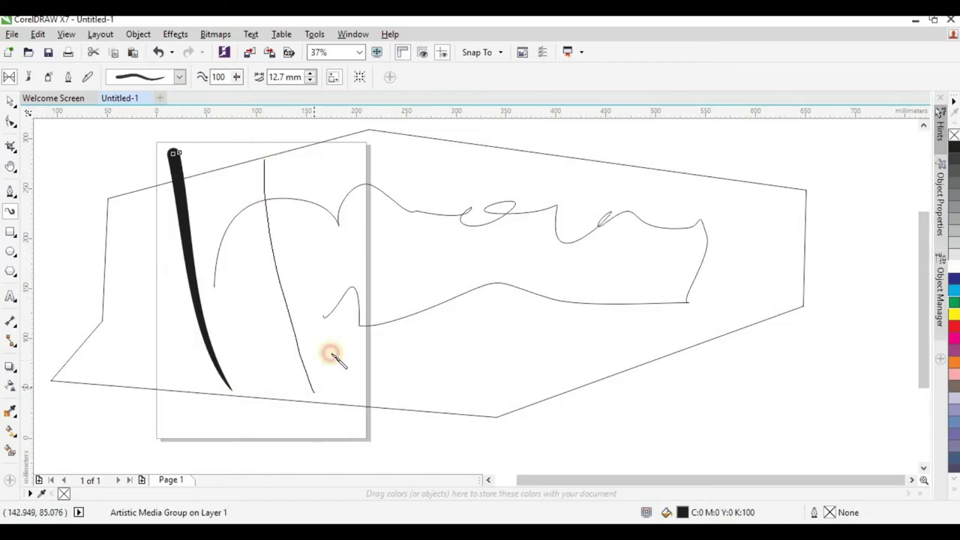
# Paint six more long, slanted artistic media strokes in a row from the page's right side out across the polygon
pyautogui.moveTo(319, 141); pyautogui.dragTo(388, 366)
pyautogui.moveTo(442, 178); pyautogui.dragTo(486, 415)
pyautogui.moveTo(537, 188); pyautogui.dragTo(584, 395)
pyautogui.moveTo(636, 217); pyautogui.dragTo(675, 409)
pyautogui.moveTo(715, 207); pyautogui.dragTo(767, 424)
pyautogui.moveTo(762, 204); pyautogui.dragTo(808, 419)
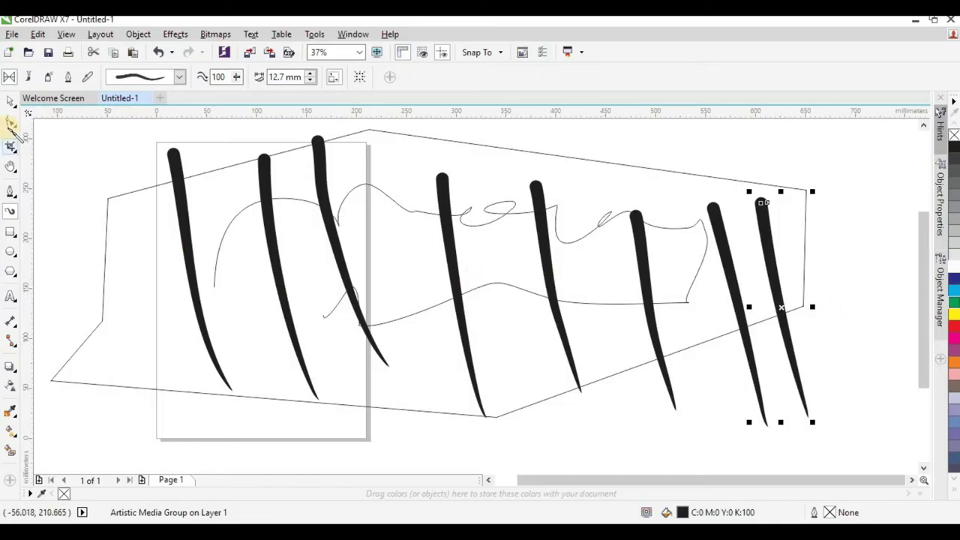
# Select all objects in the drawing and delete them
pyautogui.scroll(-5, 225, 255)
pyautogui.hotkey('ctrl', 'a')
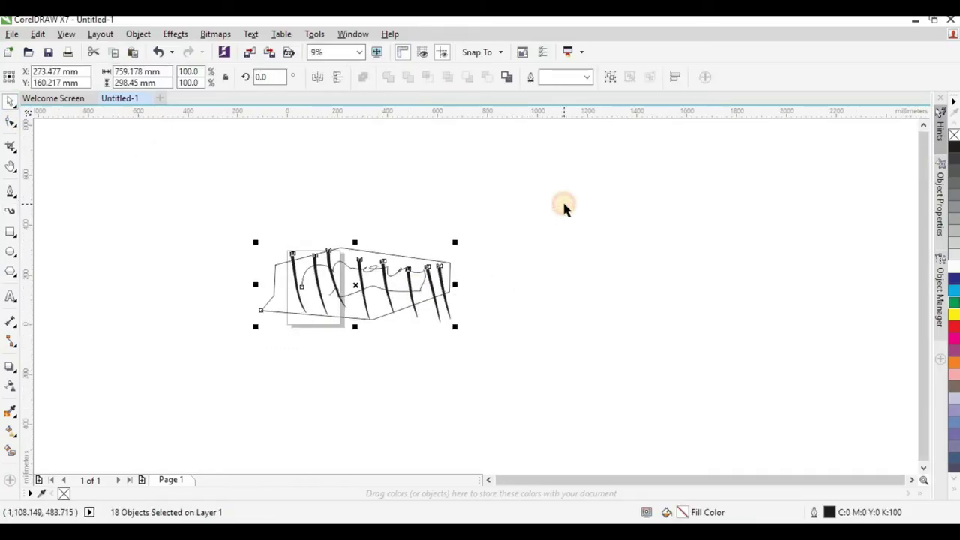
pyautogui.press('Delete')
pyautogui.scroll(3, 165, 266)
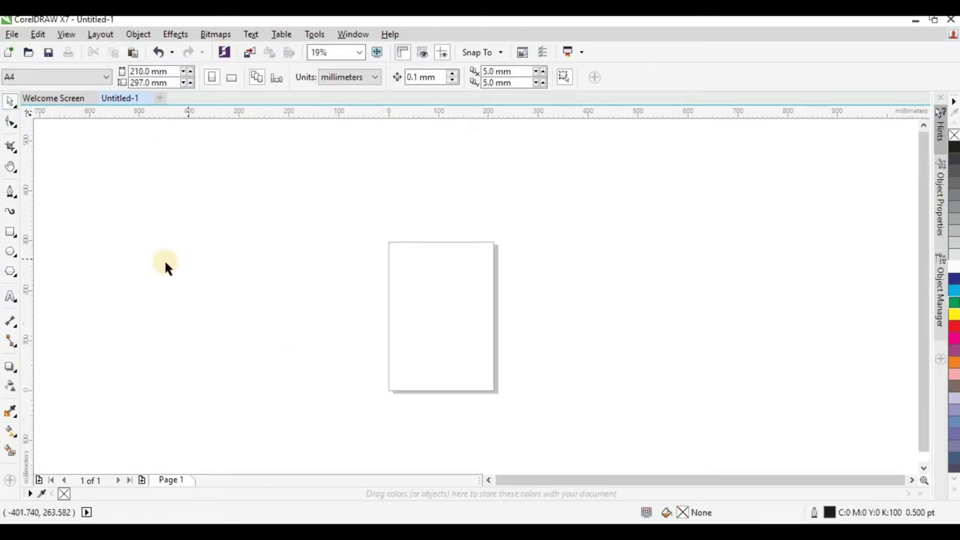
# Draw a rectangle about 573 mm wide and 447 mm high around the page with the Rectangle tool
pyautogui.click(10, 234)
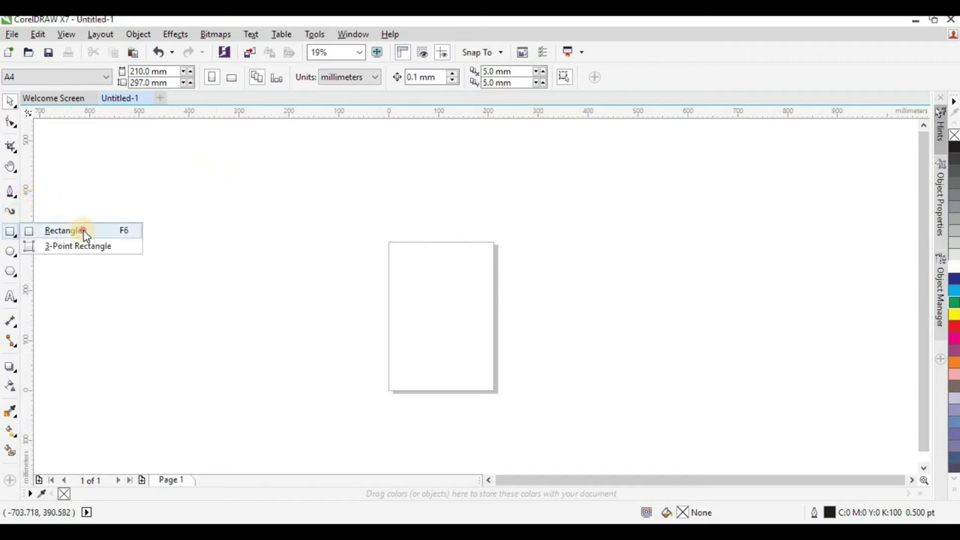
pyautogui.click(82, 230)
pyautogui.moveTo(265, 178); pyautogui.dragTo(284, 216)
pyautogui.moveTo(339, 281); pyautogui.dragTo(550, 400)
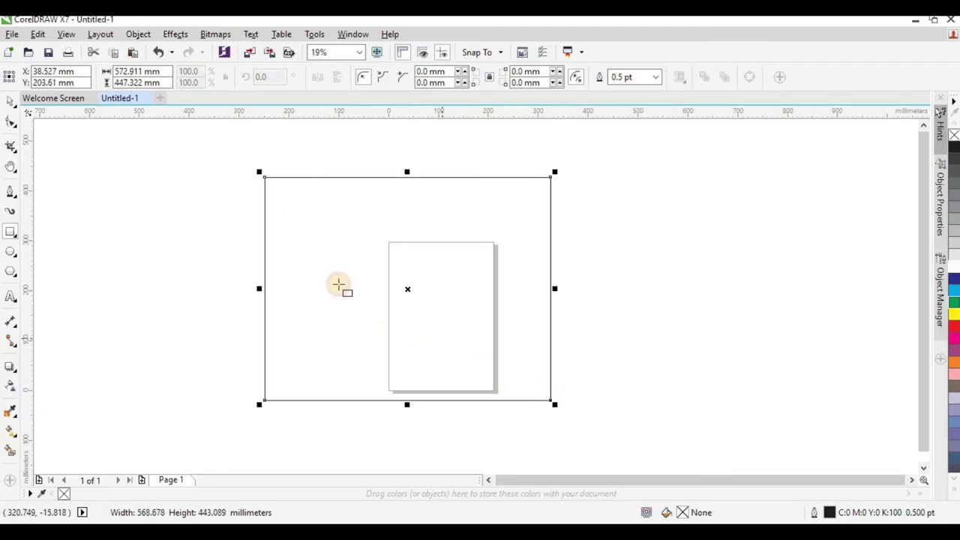
# Draw four more rectangles: one overlapping the large rectangle's left side, and three rightwards, about 340 × 358, 268 × 395 and 195 × 214 mm
pyautogui.moveTo(180, 217); pyautogui.dragTo(348, 372)
pyautogui.moveTo(663, 194); pyautogui.dragTo(490, 368)
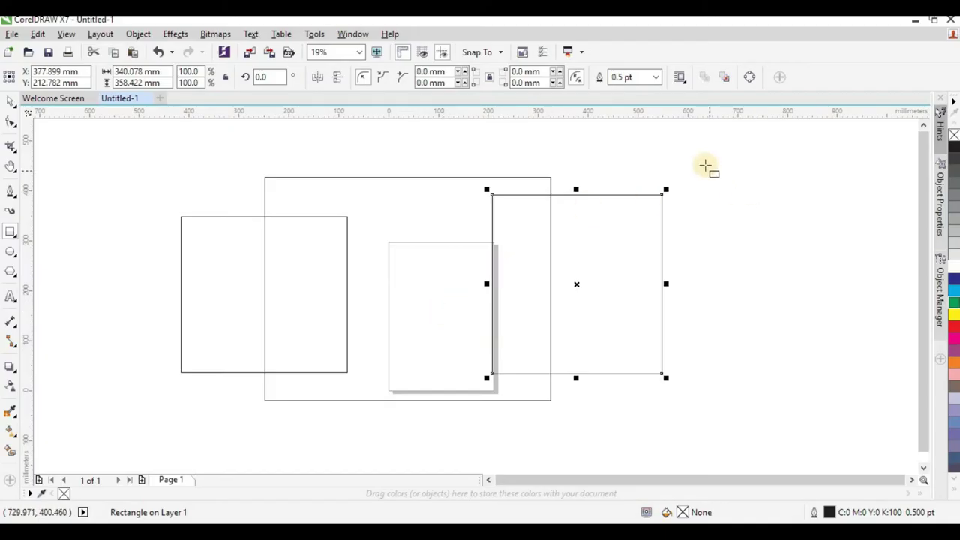
pyautogui.moveTo(667, 165); pyautogui.dragTo(732, 362)
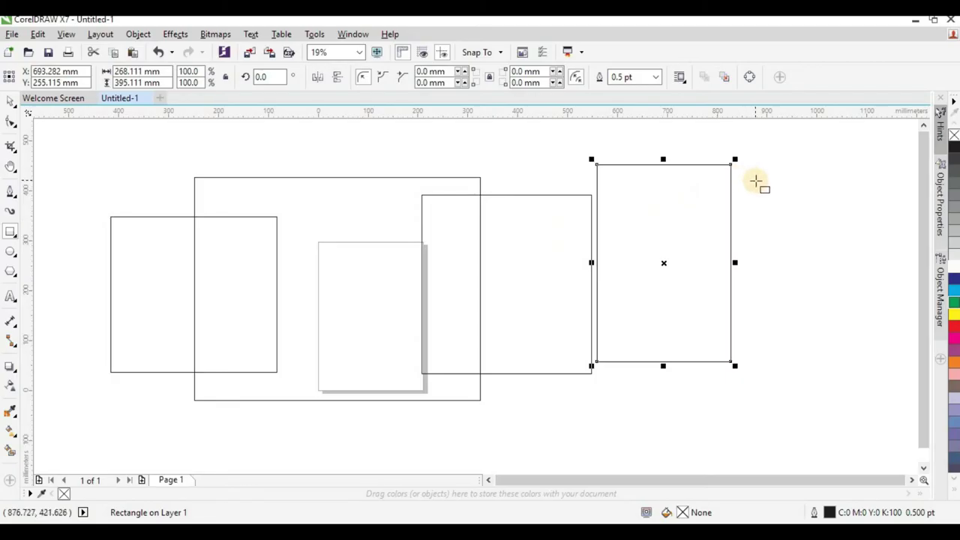
pyautogui.moveTo(755, 173); pyautogui.dragTo(853, 278)
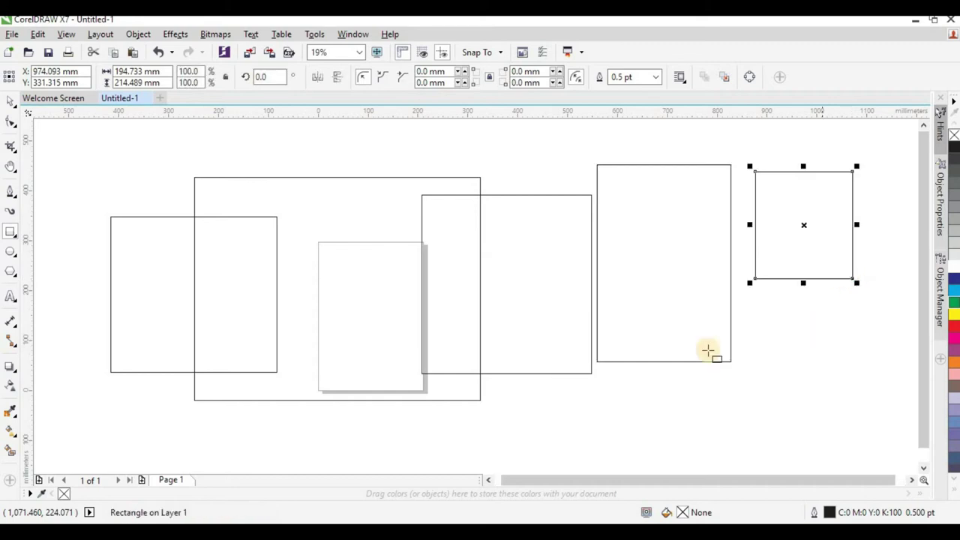
# Draw a circle about 277 mm in diameter below the smallest rectangle, and look over the polygon and shape tools
pyautogui.click(9, 255)
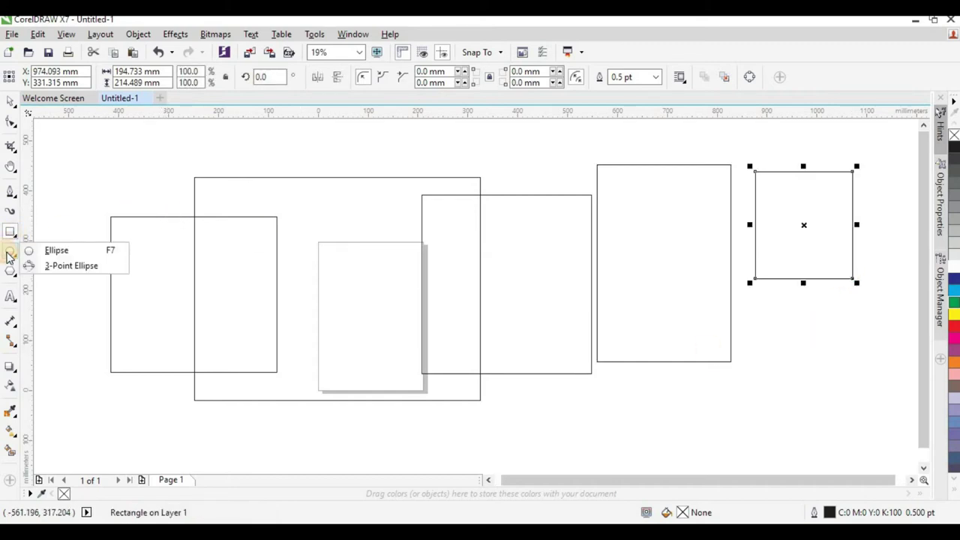
pyautogui.click(78, 250)
pyautogui.moveTo(760, 301); pyautogui.dragTo(810, 437)
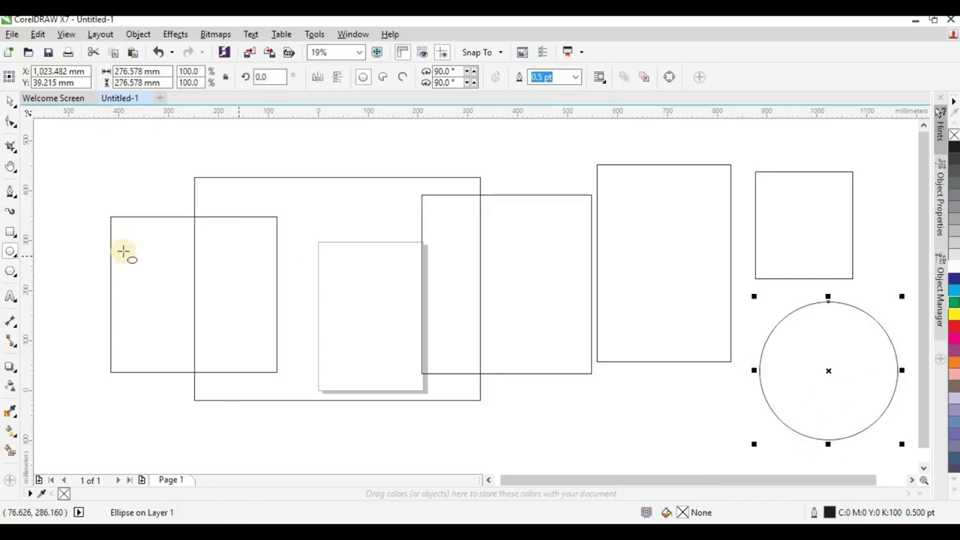
pyautogui.click(11, 274)
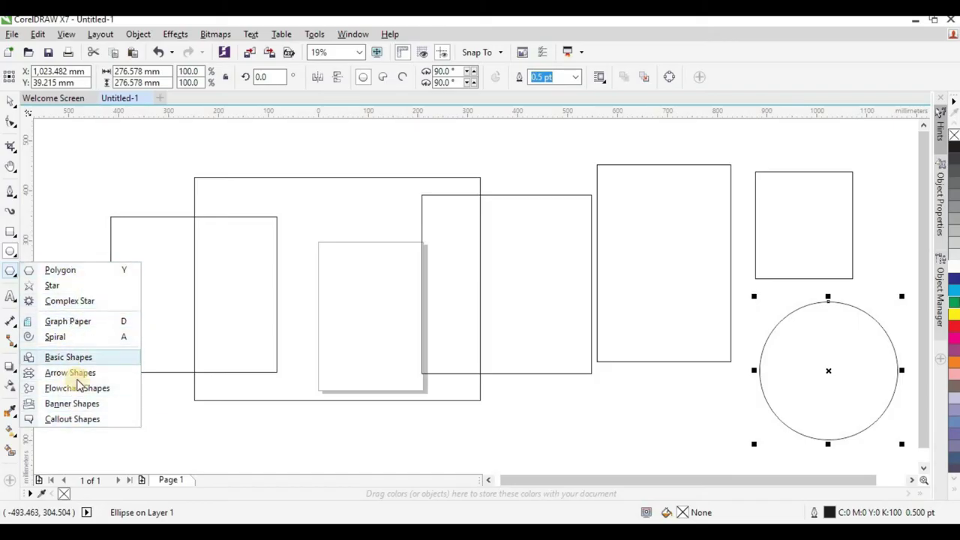
# Add the artistic text ",nvkjbklnkihfviuv" above the leftmost rectangle and enlarge it to about 130 pt
pyautogui.click(11, 298)
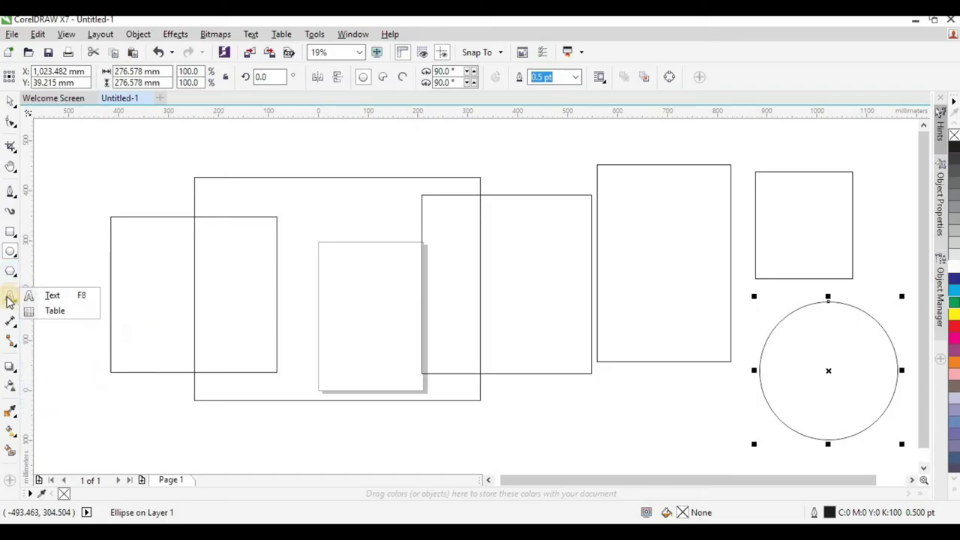
pyautogui.click(54, 295)
pyautogui.click(113, 150)
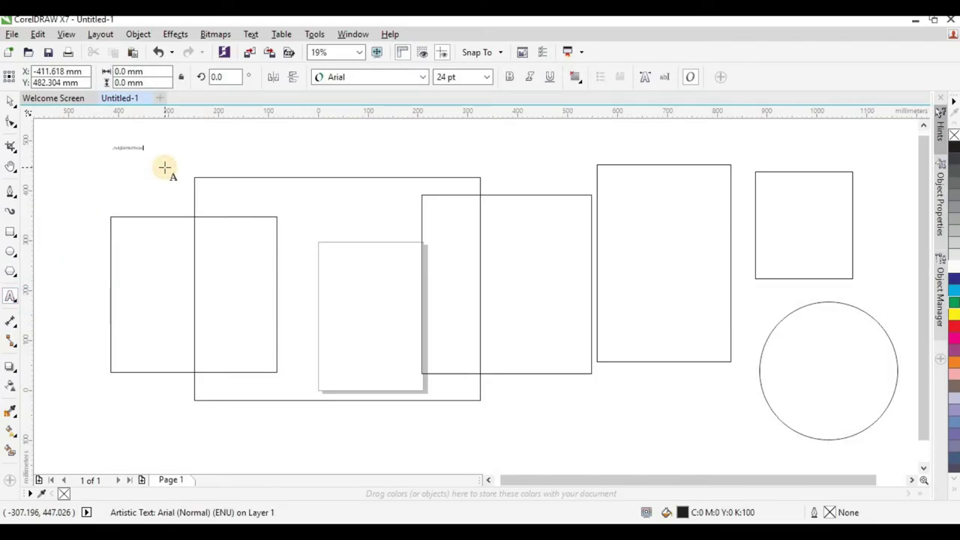
pyautogui.moveTo(146, 154); pyautogui.dragTo(279, 242)
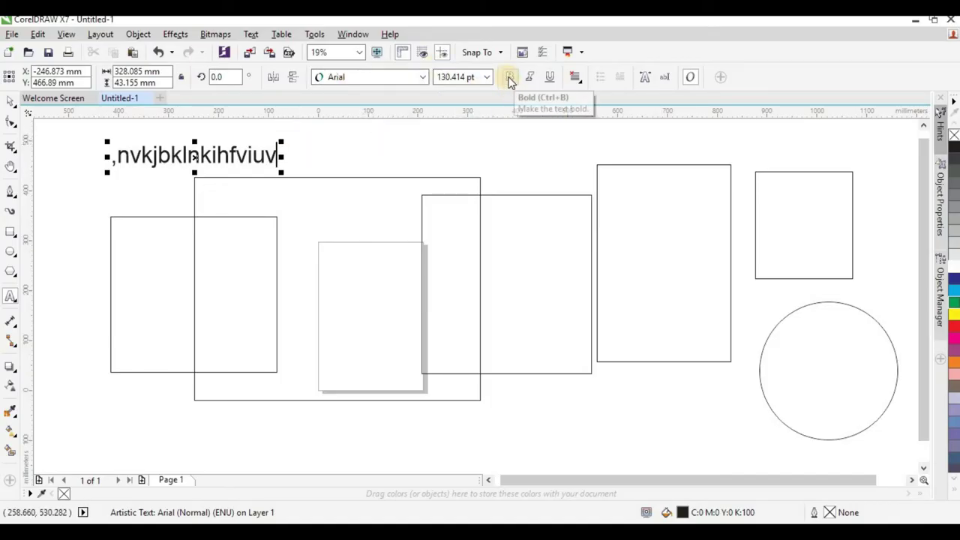
# Try Full Justify alignment on the artistic text and return its alignment to None
pyautogui.click(576, 77)
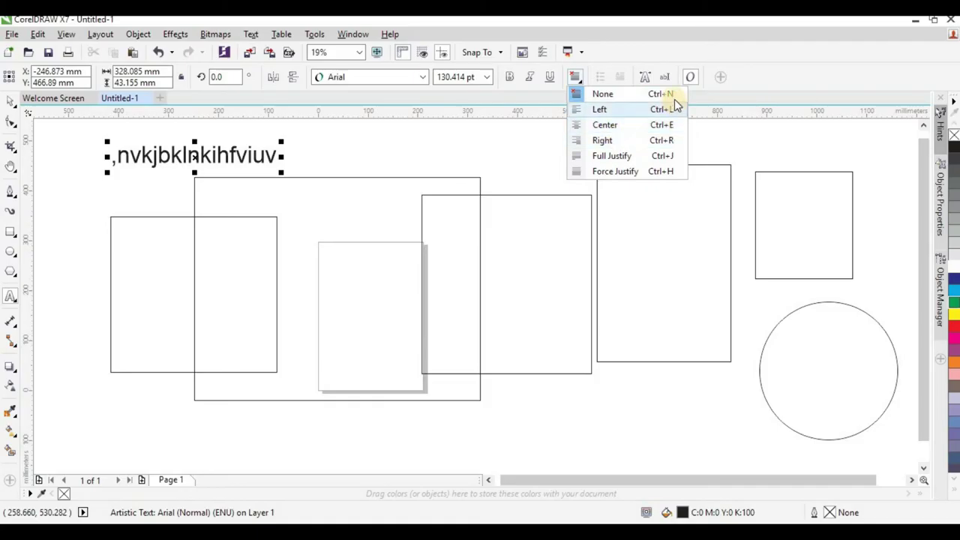
pyautogui.click(666, 155)
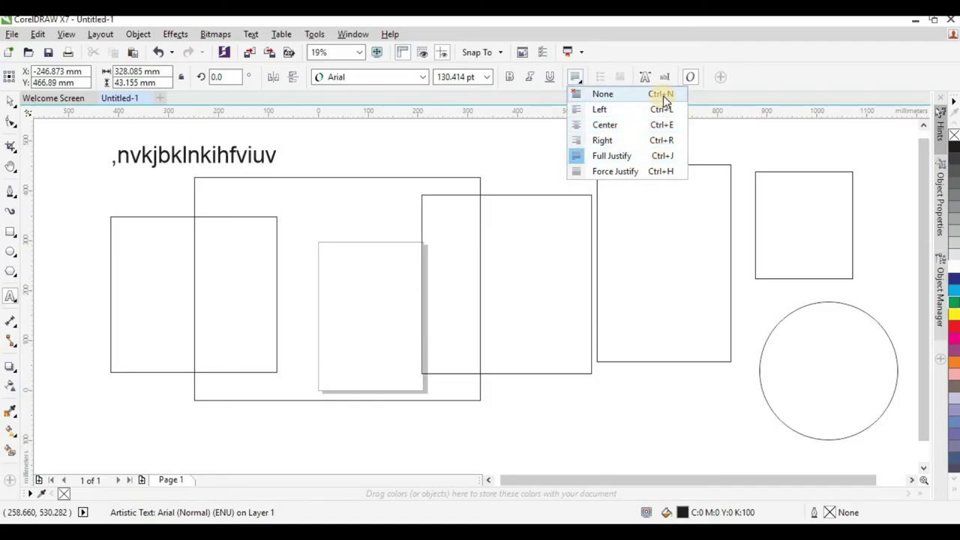
pyautogui.click(195, 159)
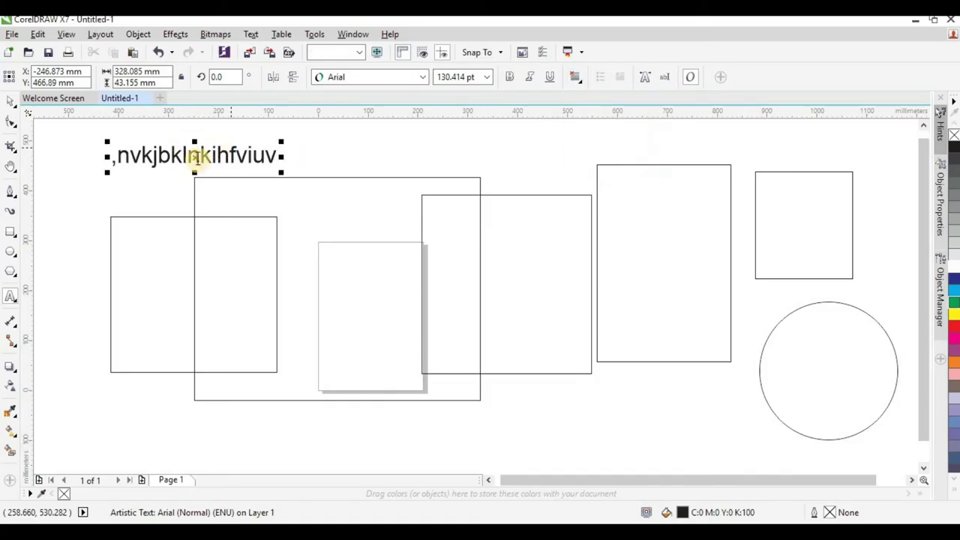
# Look over the dimension, connector and pick tools and deselect the text
pyautogui.click(11, 325)
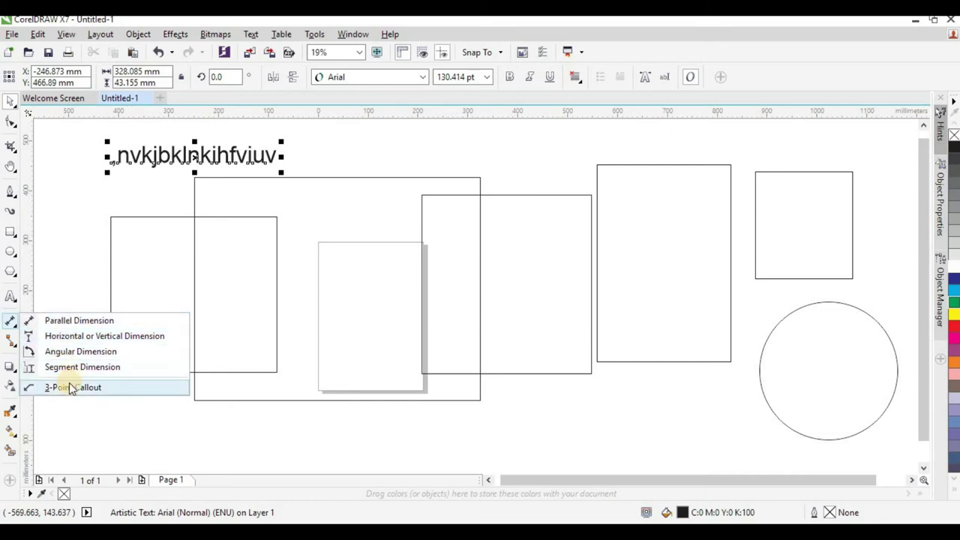
pyautogui.click(12, 340)
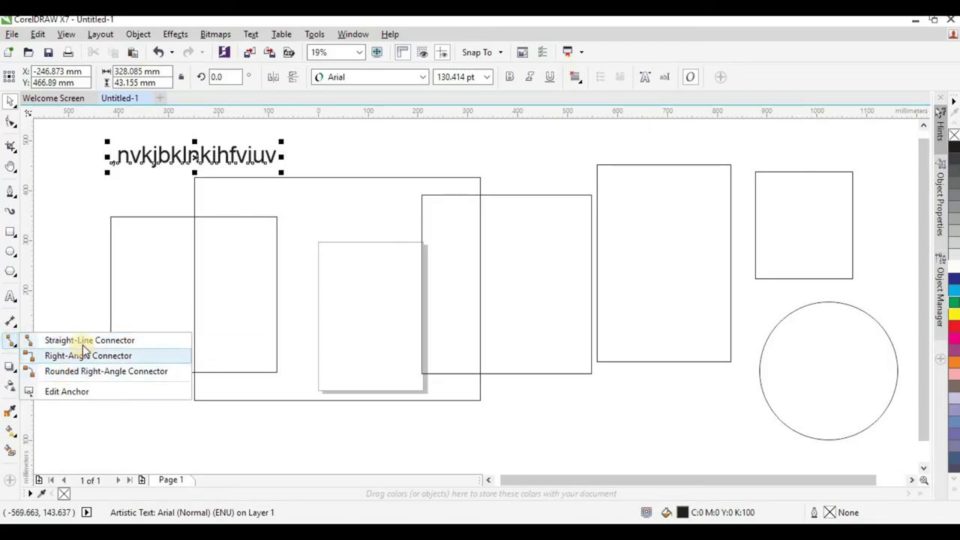
pyautogui.click(12, 339)
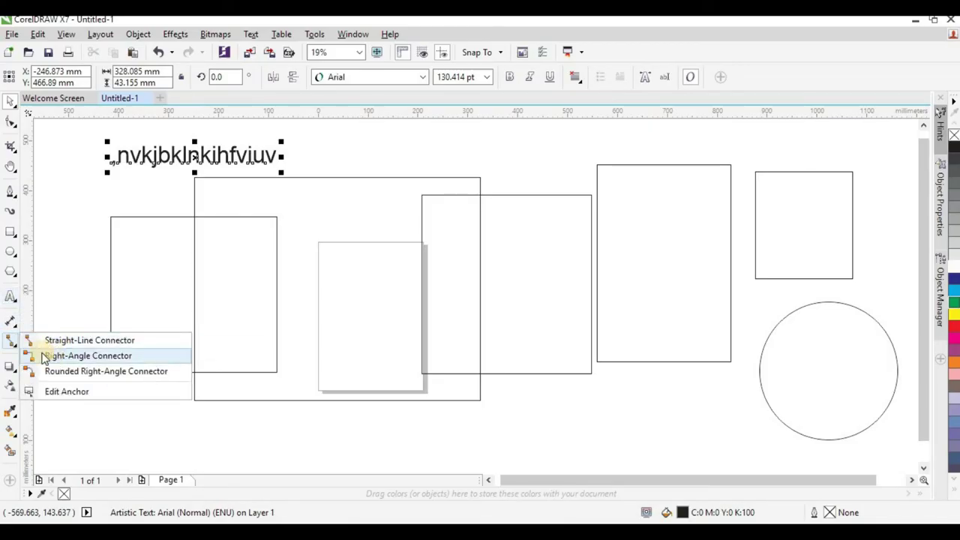
pyautogui.click(12, 105)
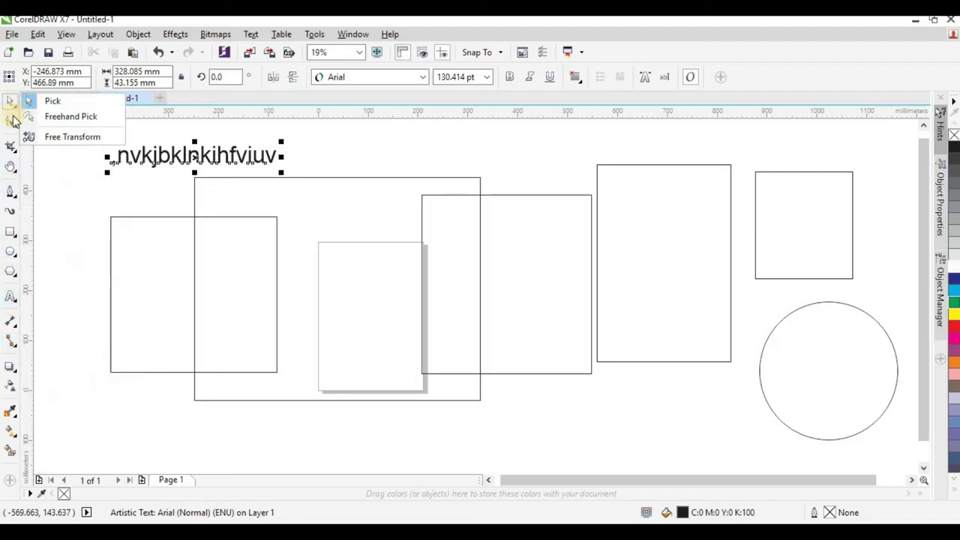
pyautogui.moveTo(9, 367)
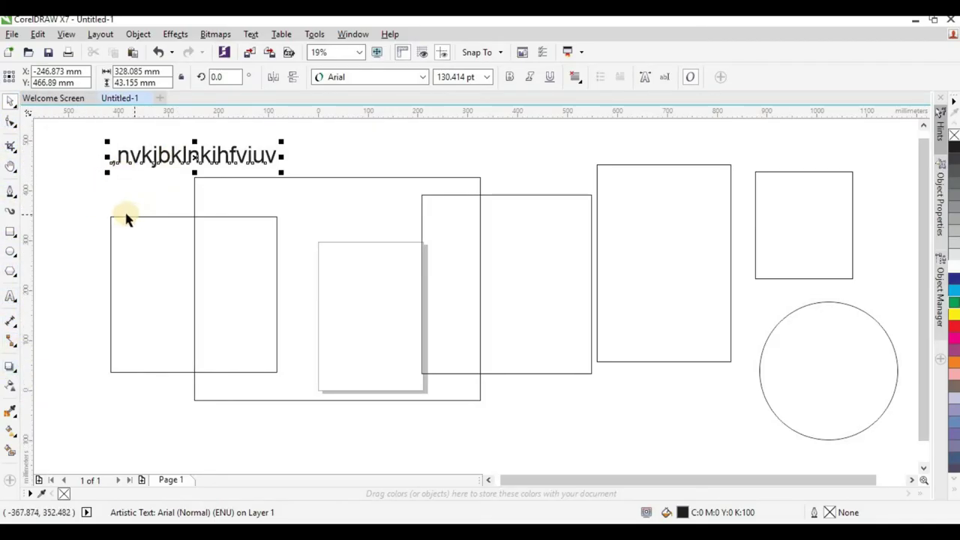
pyautogui.click(178, 230)
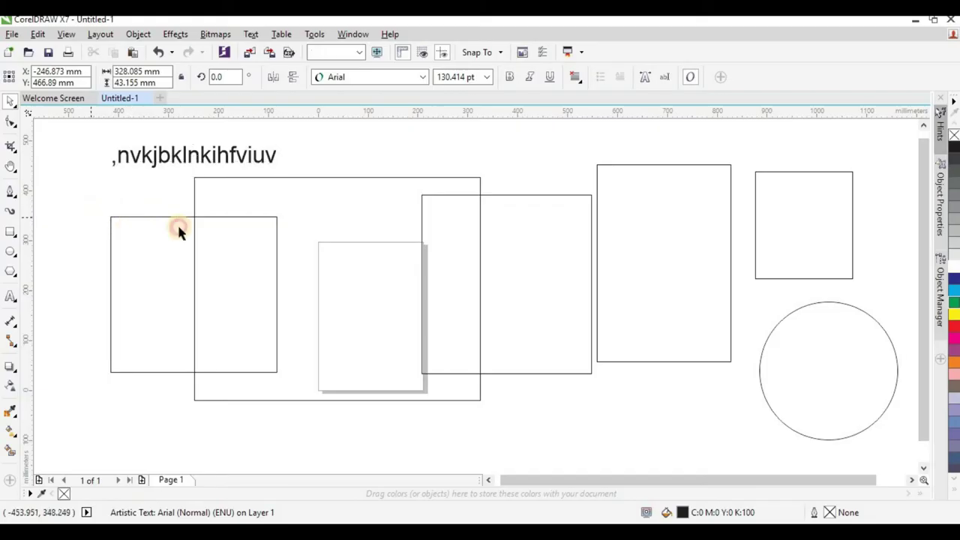
# Cast a drop shadow from the artistic text, offset about -26.5 mm horizontally and -33.7 mm vertically
pyautogui.click(13, 366)
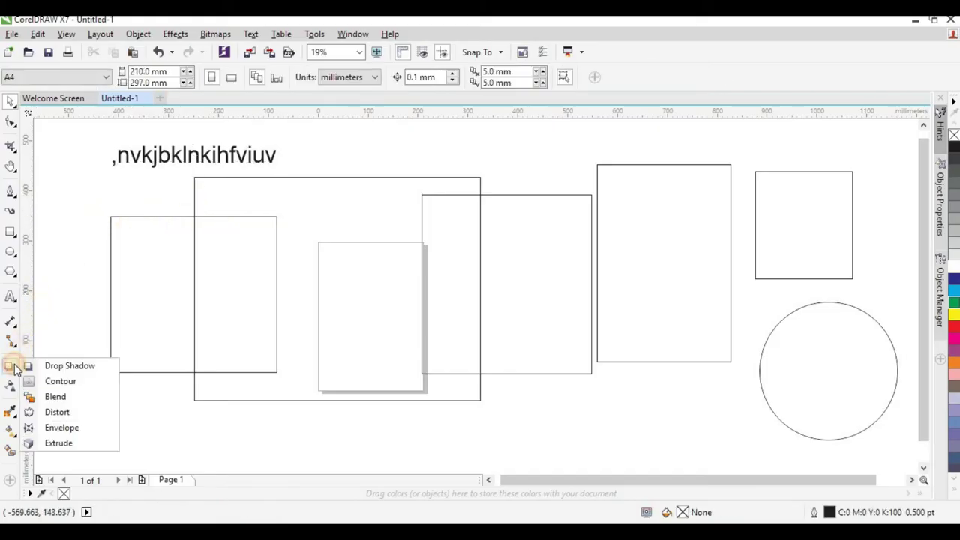
pyautogui.click(75, 367)
pyautogui.click(184, 159)
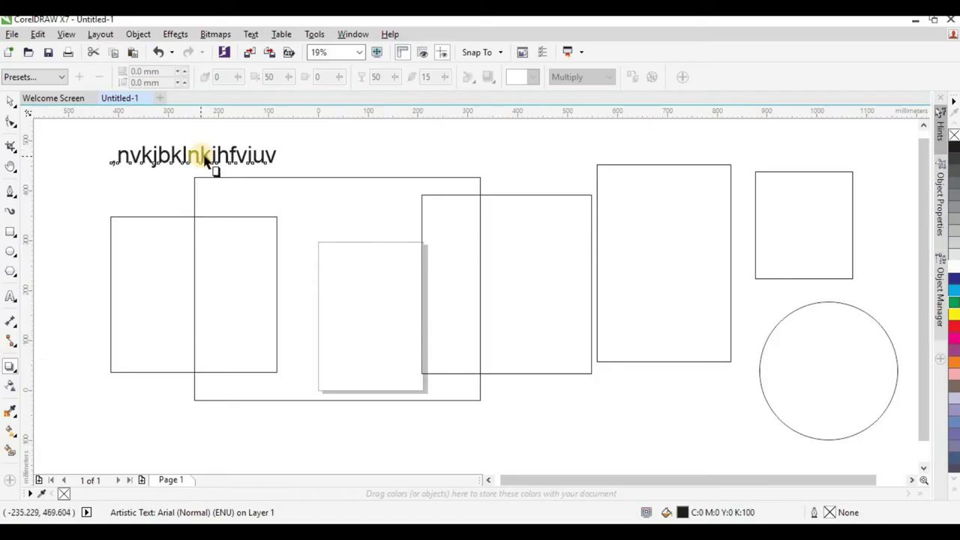
pyautogui.moveTo(212, 167); pyautogui.dragTo(172, 182)
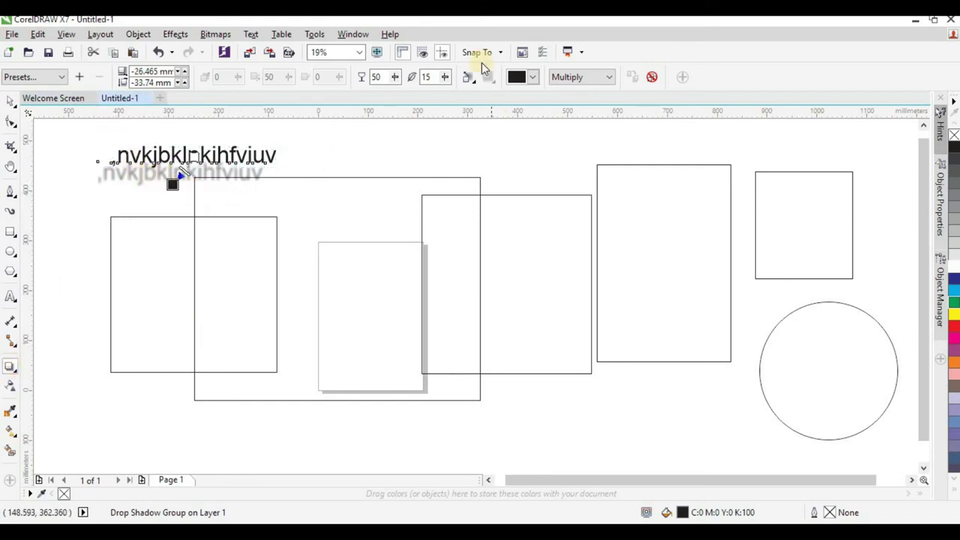
# Try the Screen and Normal merge modes on the text's drop shadow and clear the shadow
pyautogui.click(569, 78)
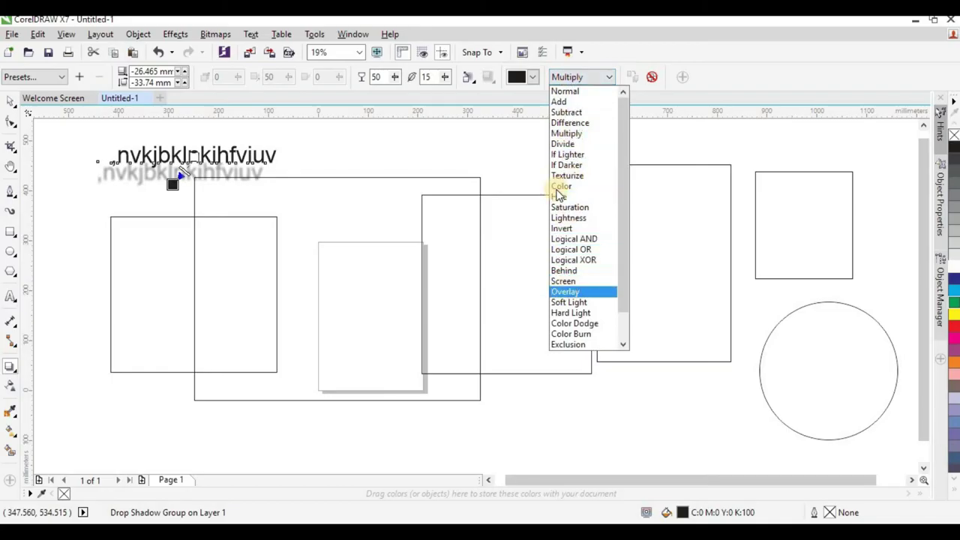
pyautogui.click(578, 282)
pyautogui.click(571, 78)
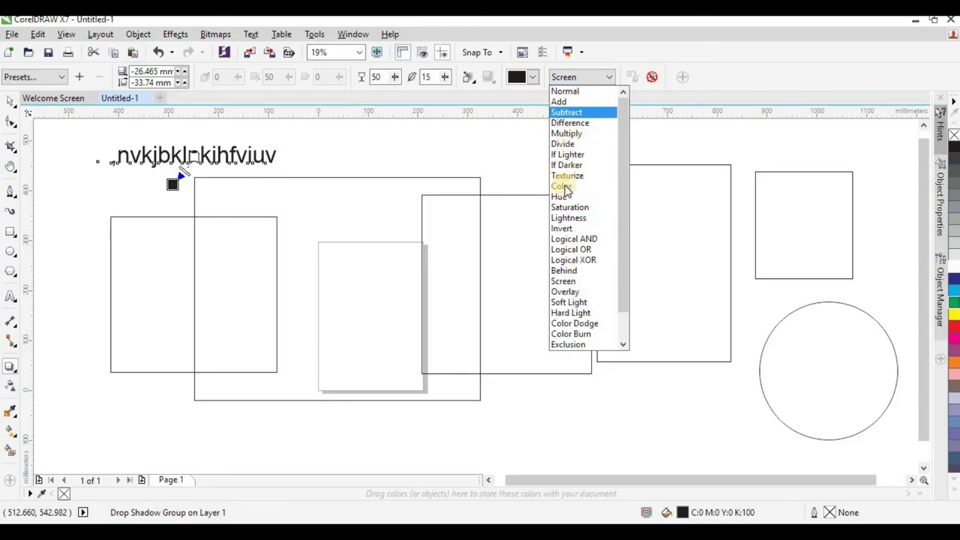
pyautogui.click(585, 92)
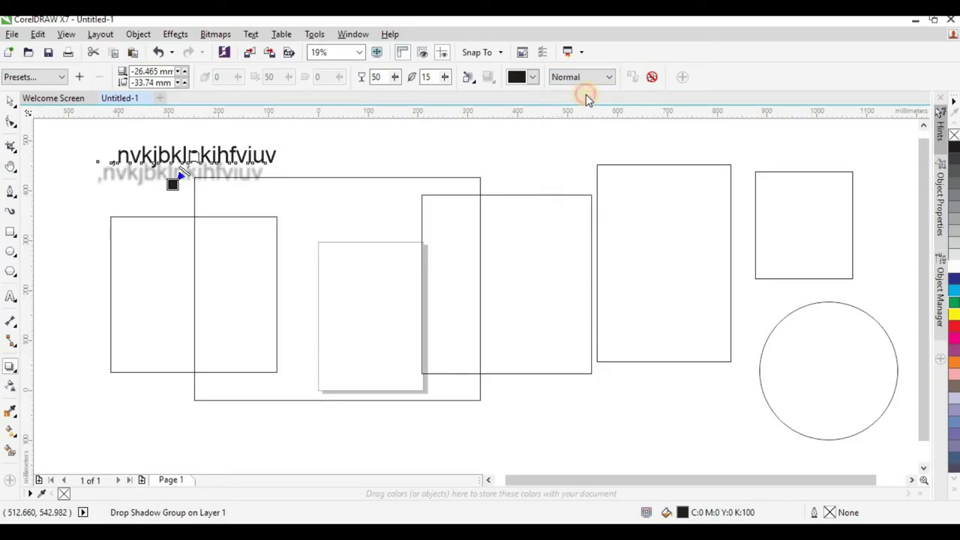
pyautogui.click(653, 78)
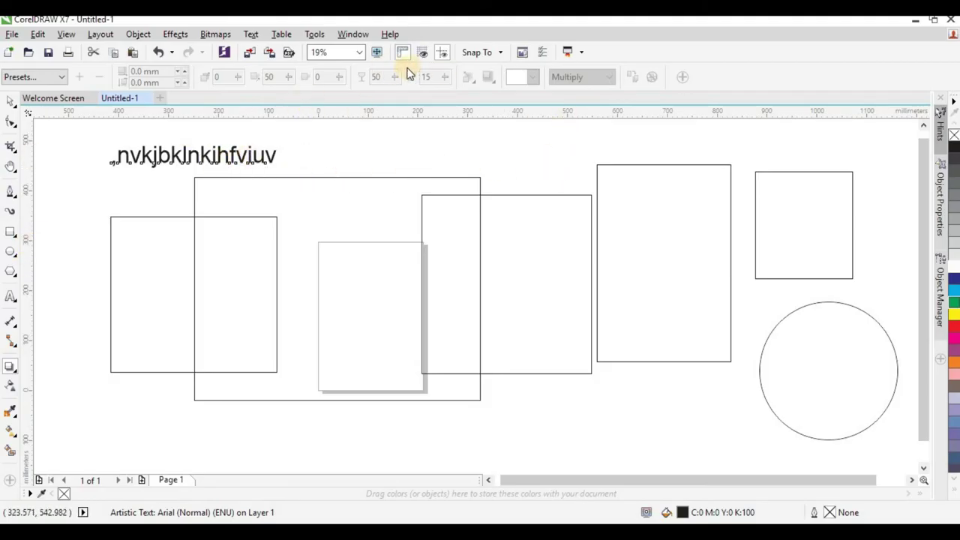
# Add a one-step outside contour with a 2.0 mm offset around the artistic text
pyautogui.click(12, 374)
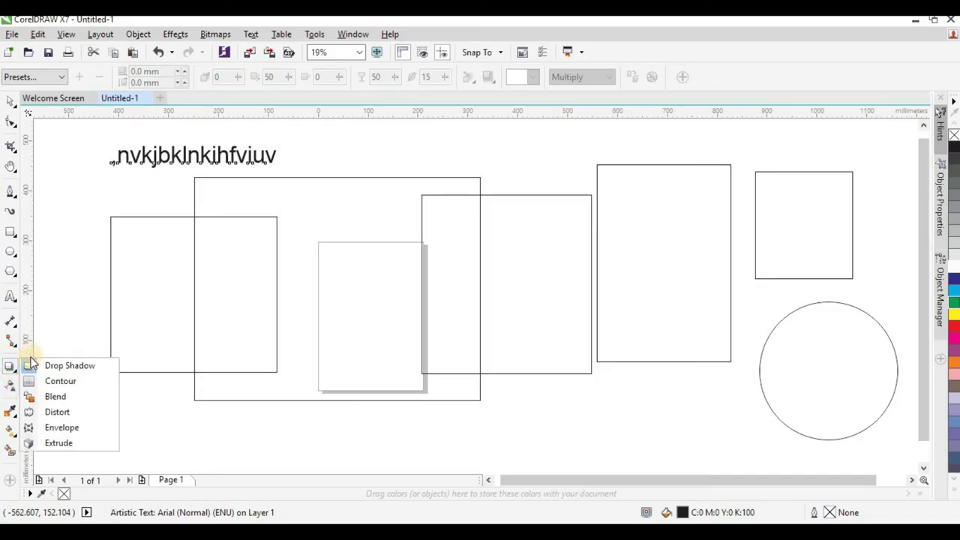
pyautogui.click(45, 380)
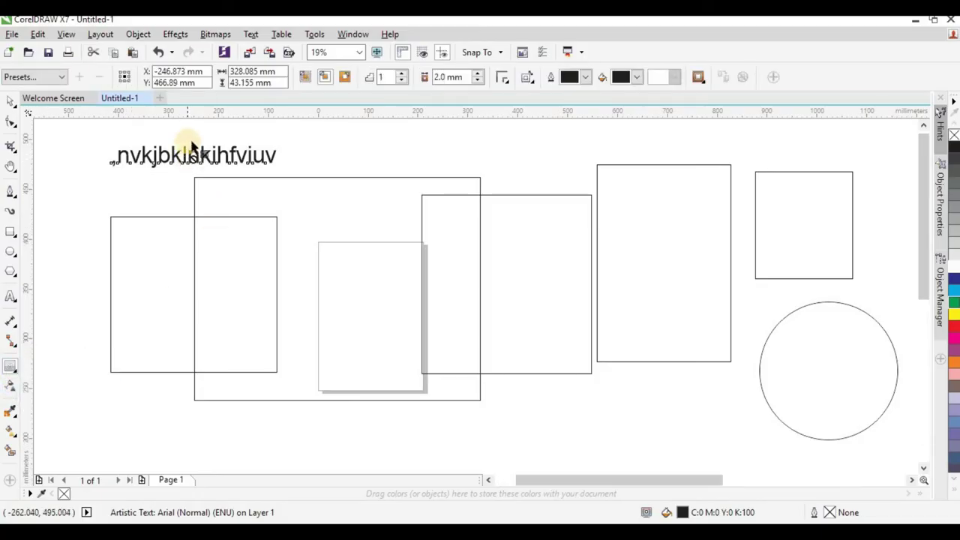
pyautogui.scroll(4, 191, 146)
pyautogui.press('Escape')
pyautogui.click(247, 213)
pyautogui.moveTo(275, 161); pyautogui.dragTo(411, 218)
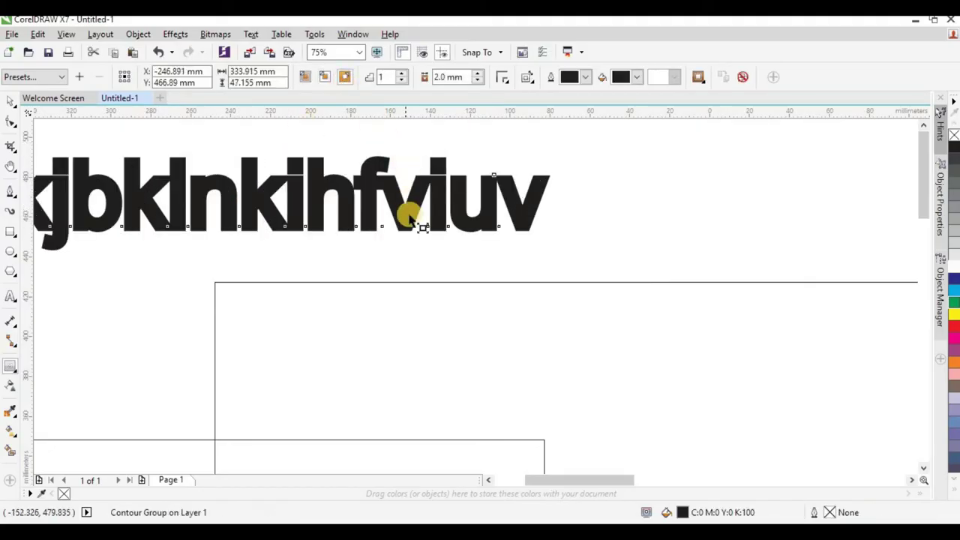
# Set the fill color of the text's contour to yellow
pyautogui.scroll(-2, 410, 215)
pyautogui.click(637, 77)
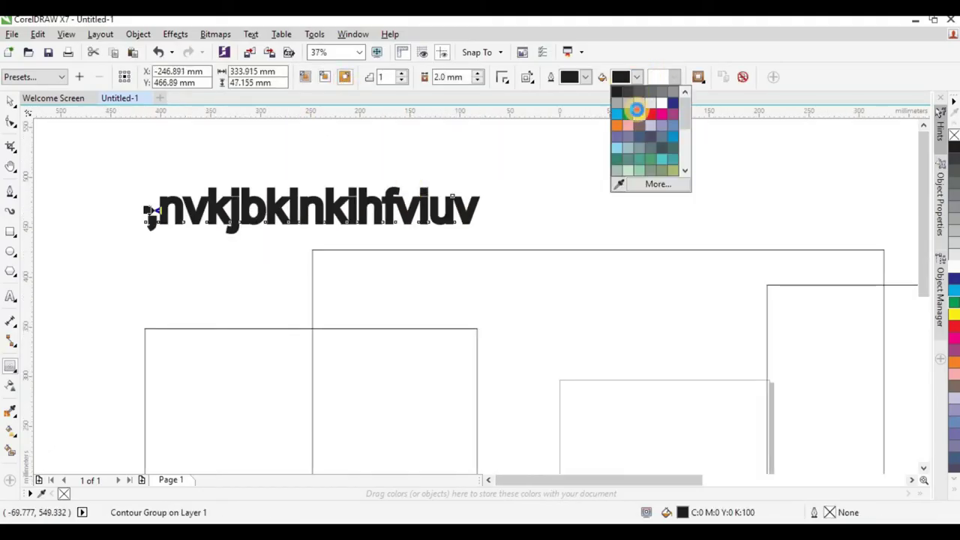
pyautogui.click(636, 110)
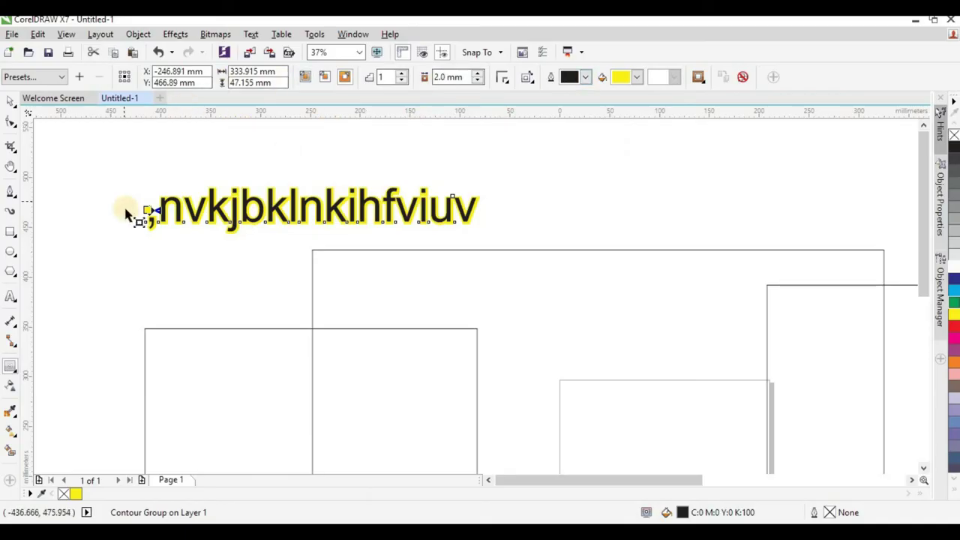
# Adjust the text's contour offset to about 8 mm and switch its corners to round
pyautogui.scroll(2, 129, 214)
pyautogui.moveTo(141, 204)
pyautogui.mouseDown()
pyautogui.moveTo(124, 196)
pyautogui.moveTo(148, 211)
pyautogui.moveTo(135, 211)
pyautogui.mouseUp()
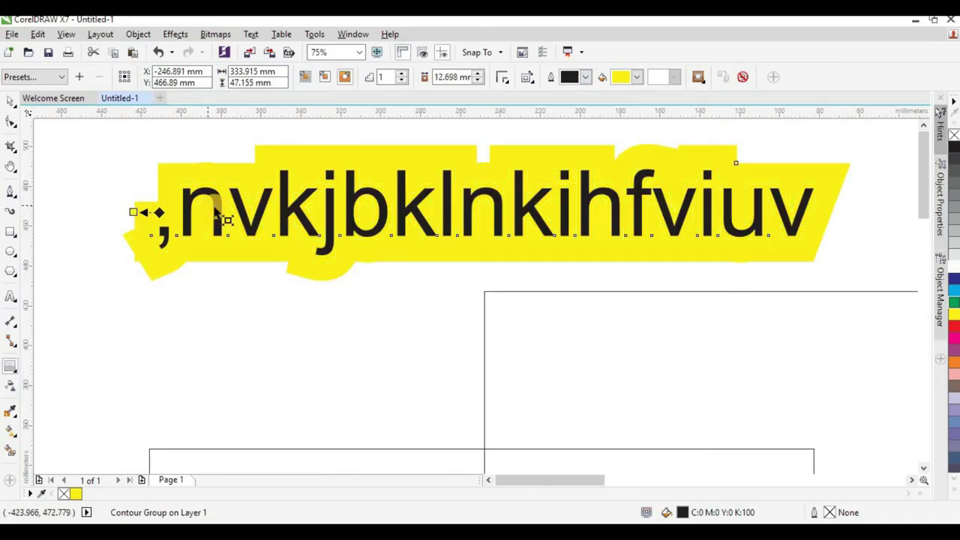
pyautogui.click(507, 78)
pyautogui.click(516, 107)
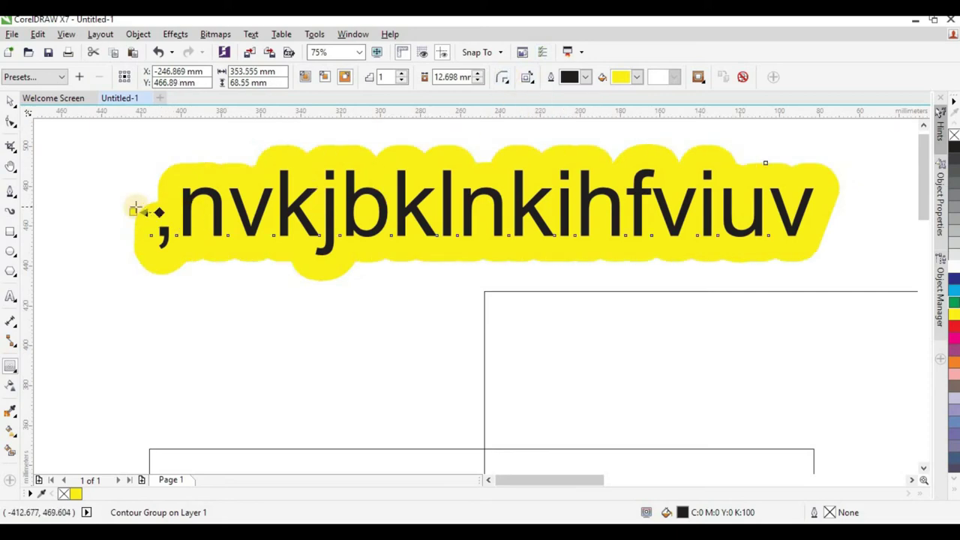
pyautogui.moveTo(135, 207); pyautogui.dragTo(143, 212)
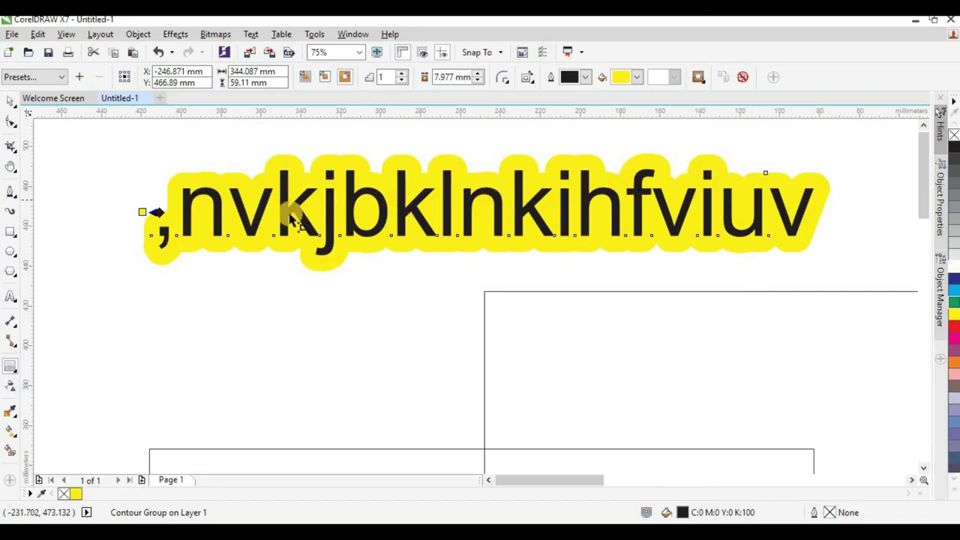
# Try breaking the text's contour group apart and undo the separation
pyautogui.click(134, 36)
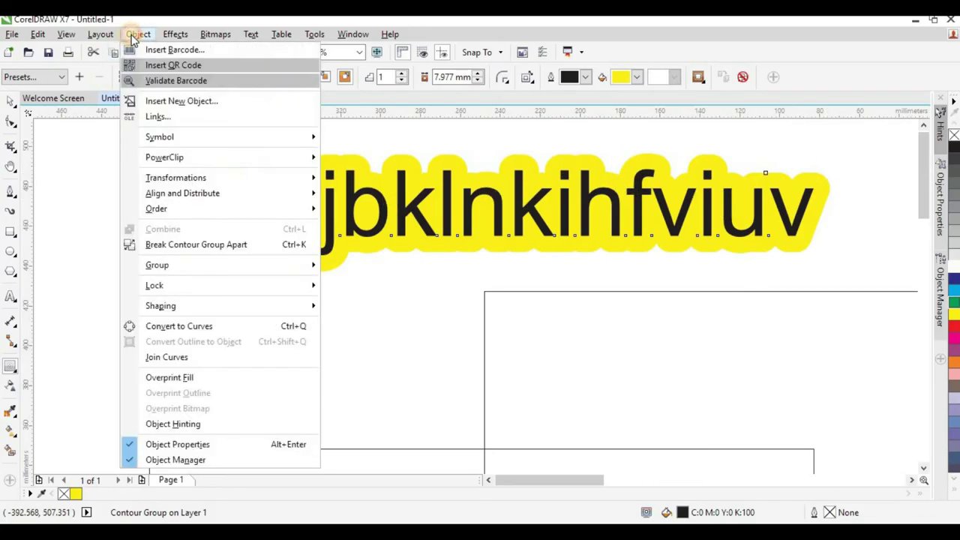
pyautogui.click(216, 247)
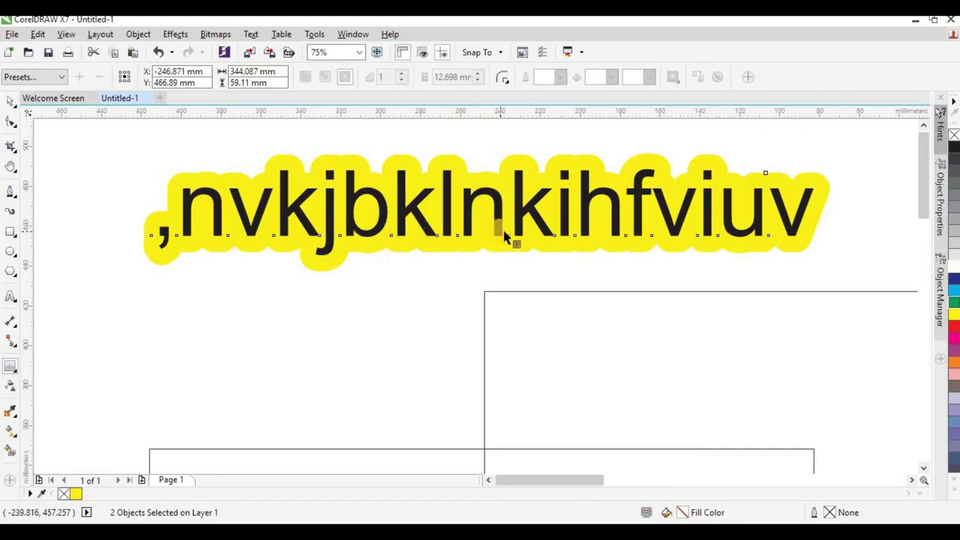
pyautogui.hotkey('ctrl', 'z')
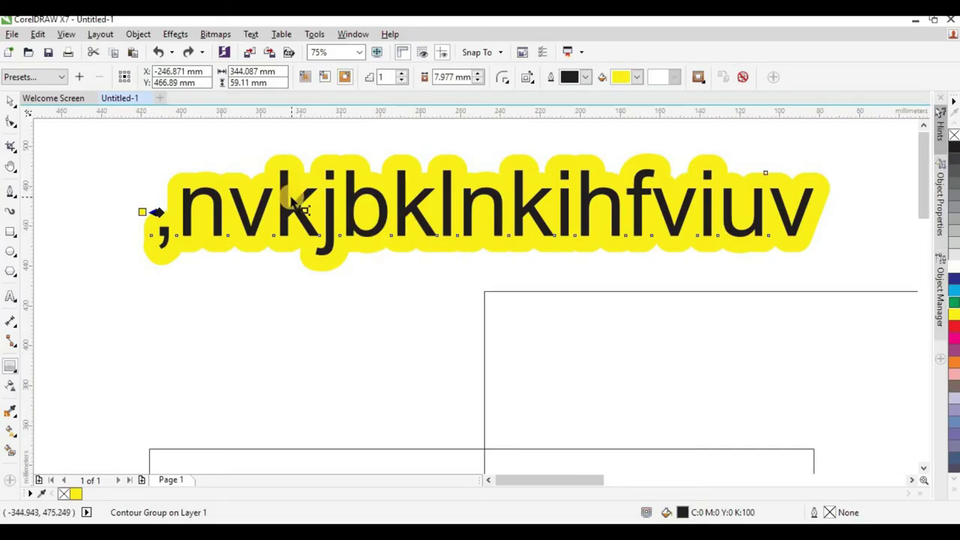
# Try moving the text together with its contour up toward the page and undo the move
pyautogui.click(10, 105)
pyautogui.scroll(-1, 416, 241)
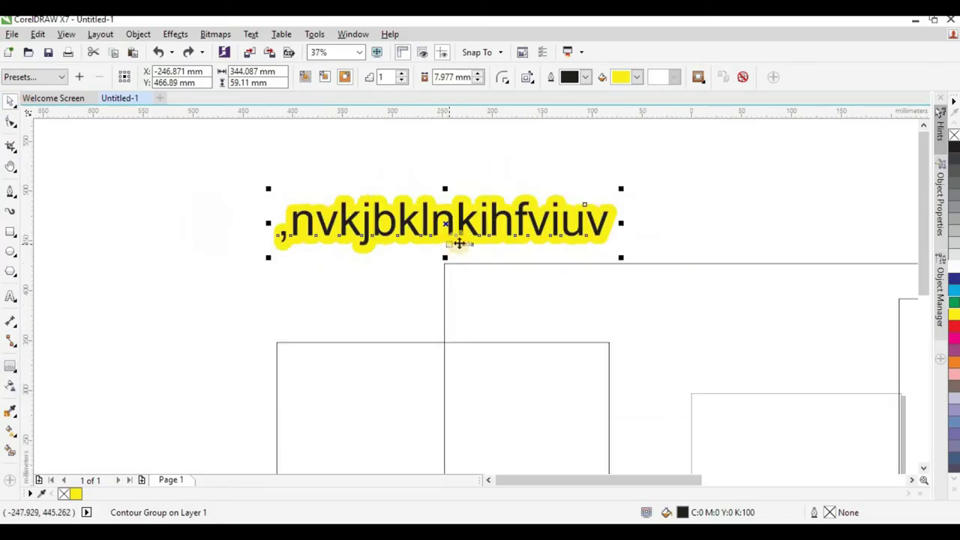
pyautogui.scroll(1, 634, 206)
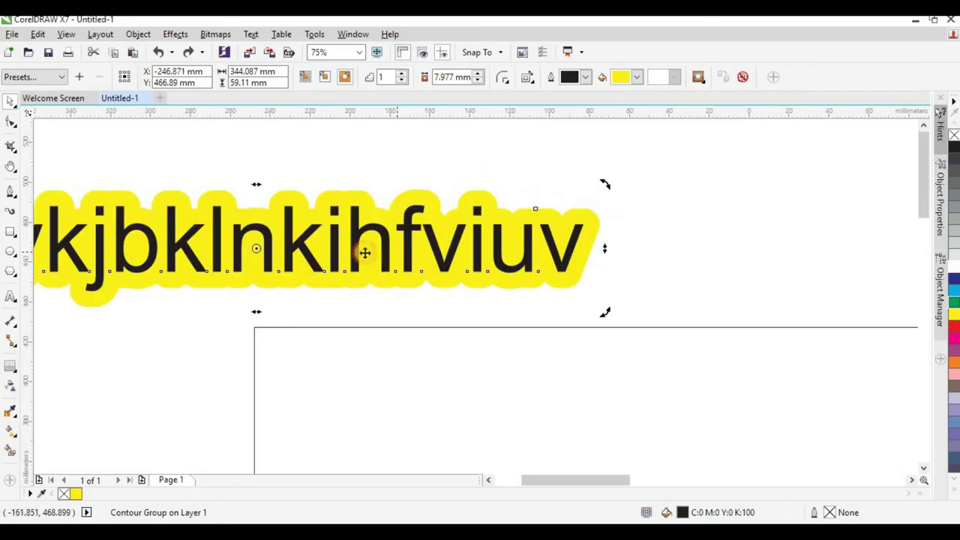
pyautogui.scroll(-1, 405, 251)
pyautogui.moveTo(357, 257); pyautogui.dragTo(653, 171)
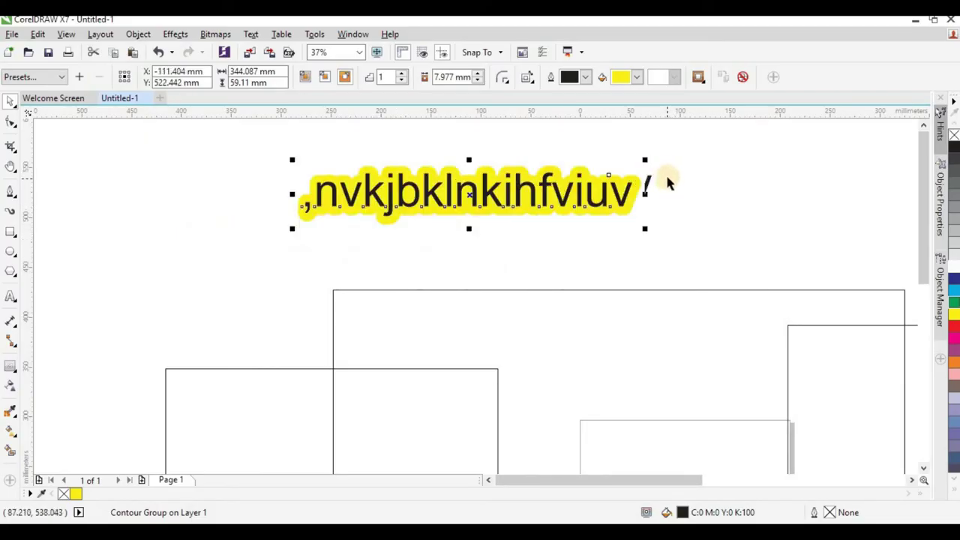
pyautogui.hotkey('ctrl', 'z')
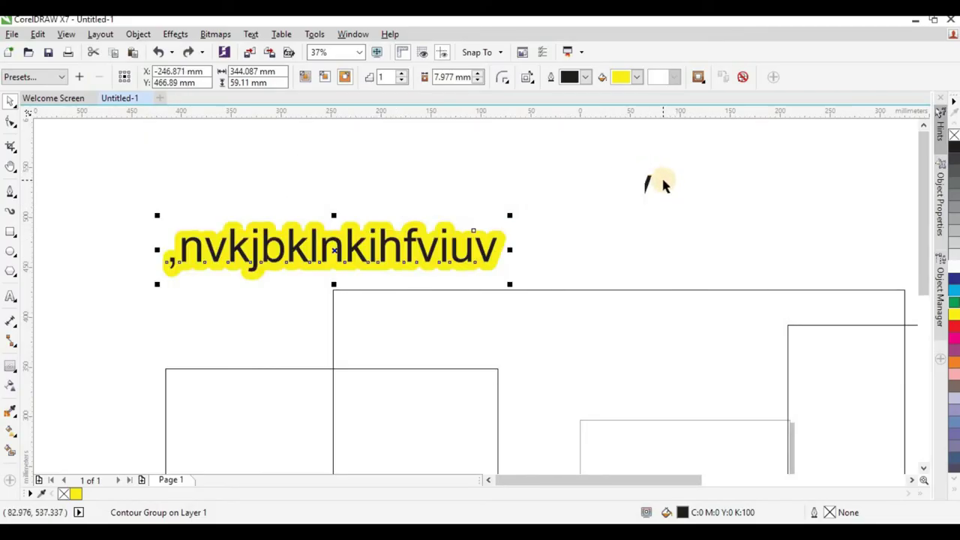
# Break the text's contour group apart, try moving the two selected objects together, undo the move and deselect
pyautogui.hotkey('ctrl', 'k')
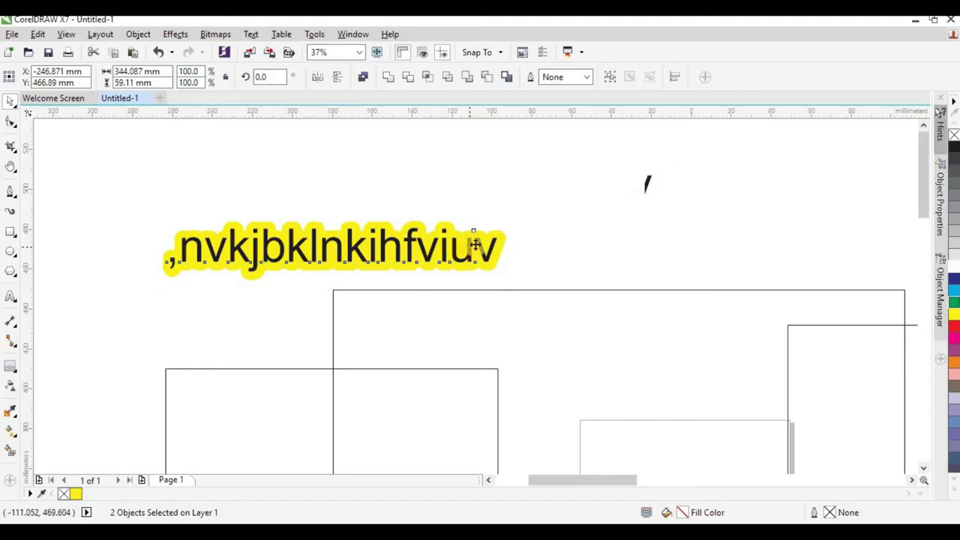
pyautogui.scroll(2, 475, 244)
pyautogui.moveTo(530, 223); pyautogui.dragTo(694, 134)
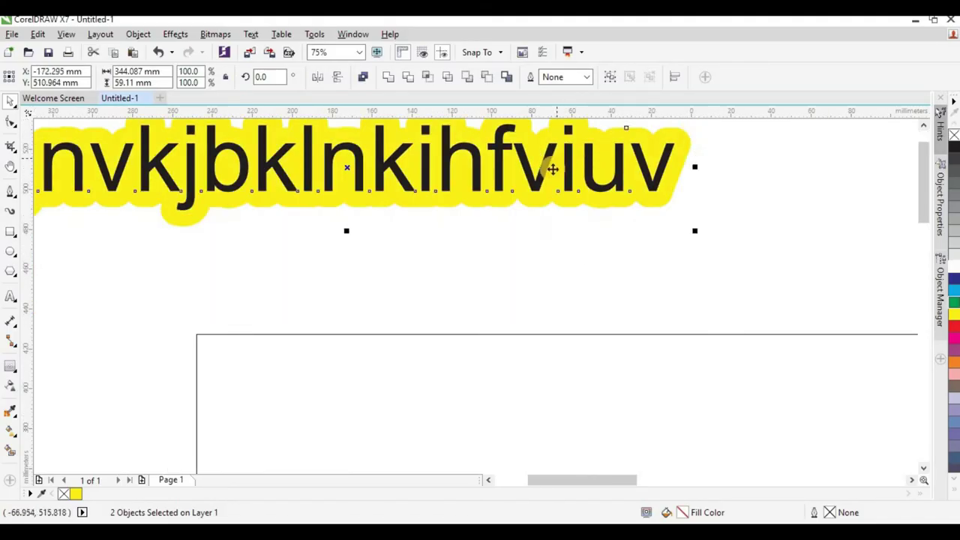
pyautogui.hotkey('ctrl', 'z')
pyautogui.press('Escape')
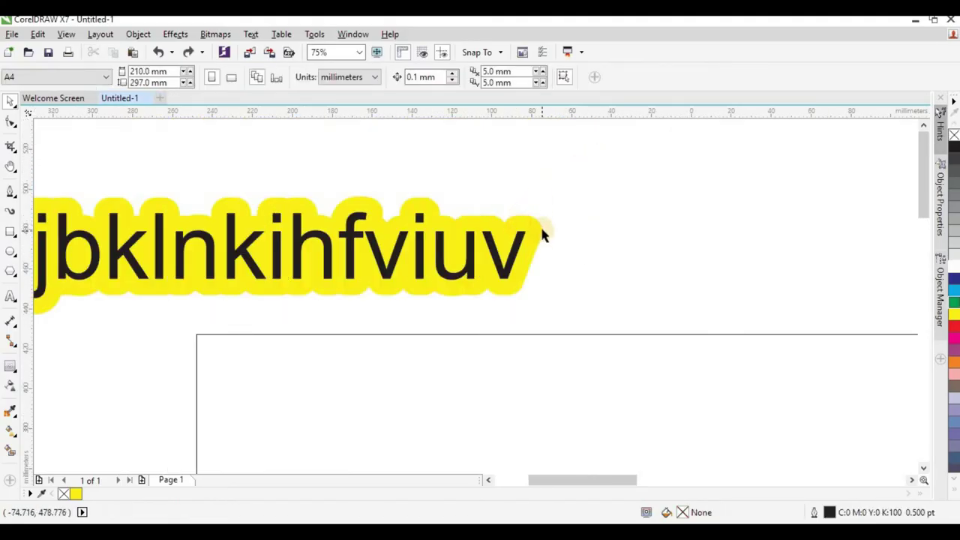
# Try several palette fills on the separated contour curve behind the text, ending with slate blue C:60 M:40 Y:0 K:40
pyautogui.click(540, 229)
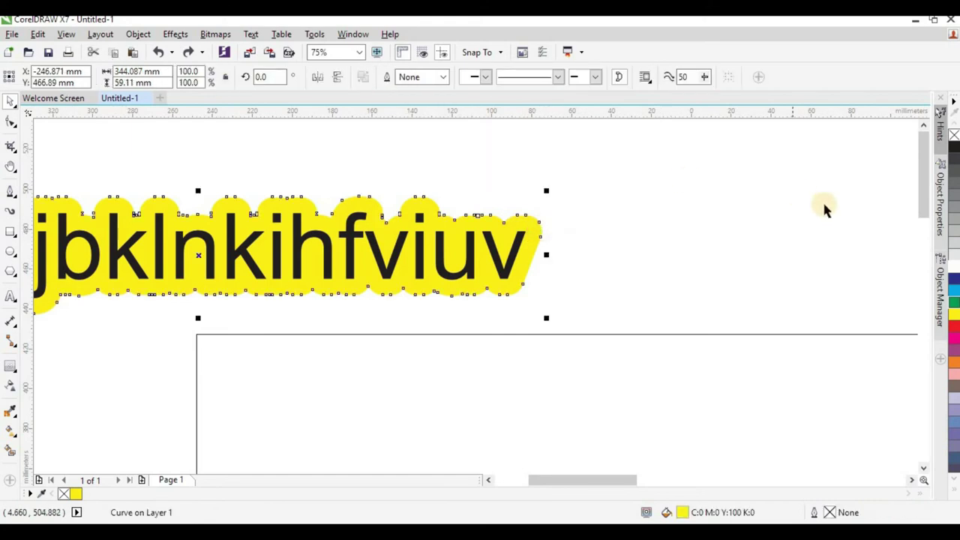
pyautogui.click(955, 332)
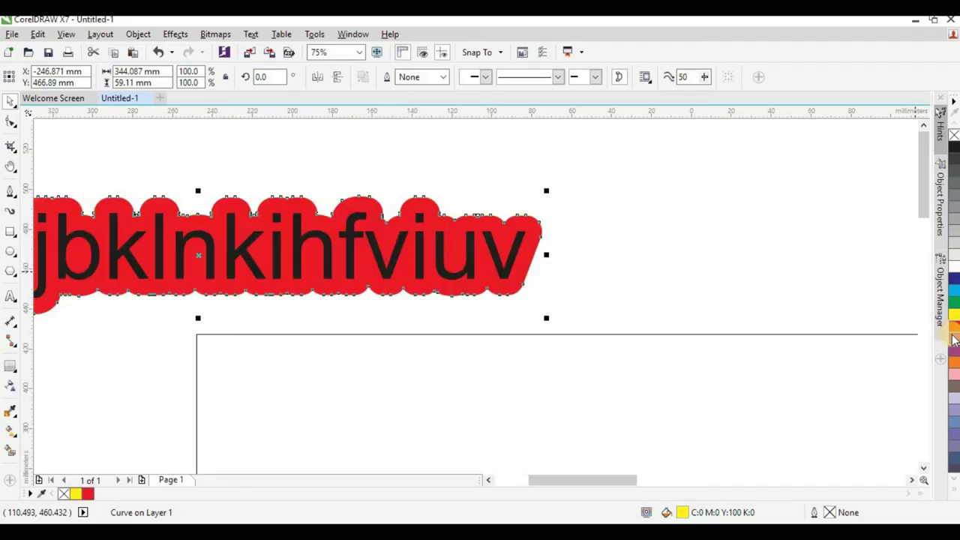
pyautogui.click(955, 358)
pyautogui.click(954, 380)
pyautogui.click(954, 409)
pyautogui.click(956, 455)
pyautogui.click(956, 458)
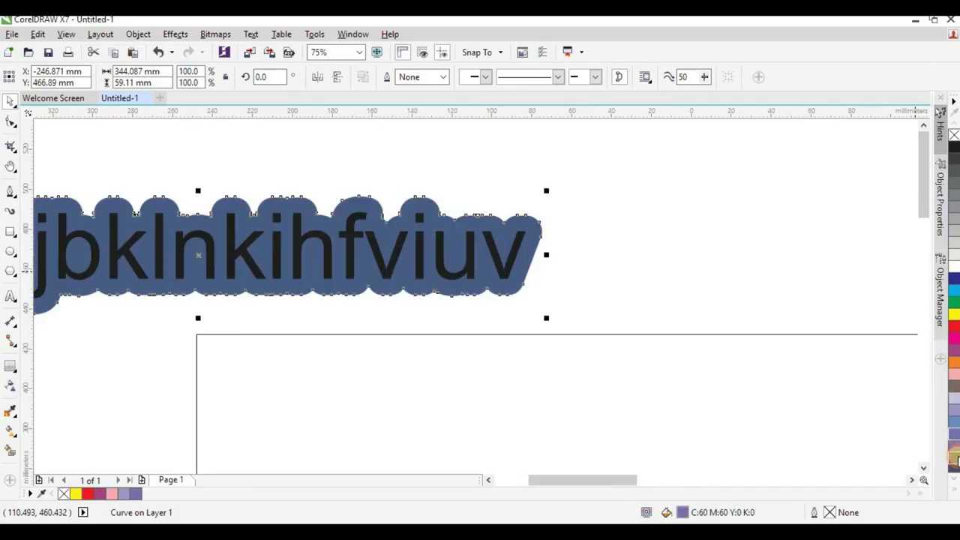
pyautogui.scroll(-2, 532, 208)
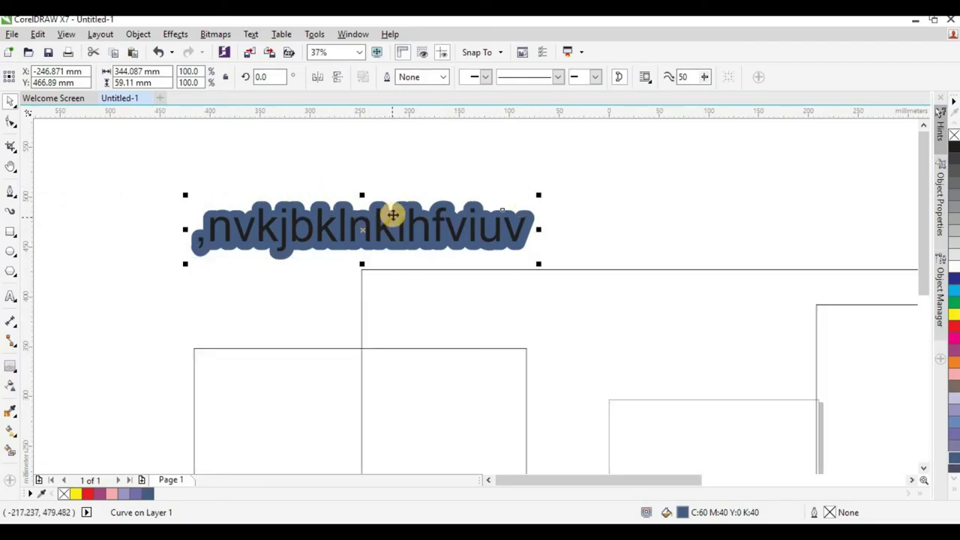
pyautogui.scroll(2, 393, 213)
pyautogui.scroll(-2, 424, 221)
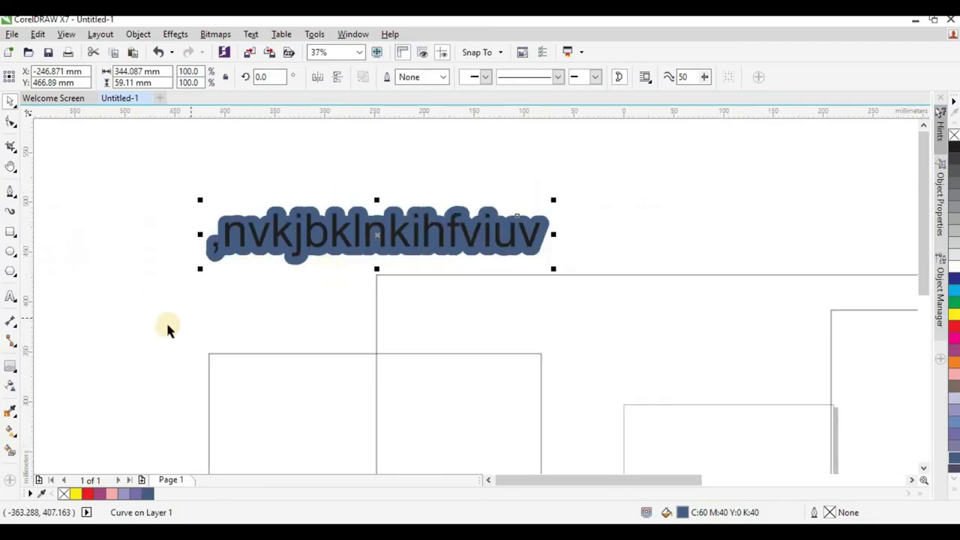
# Extrude the black text down and to the left, with the vanishing point about -301 mm horizontally and -169 mm vertically away
pyautogui.click(13, 372)
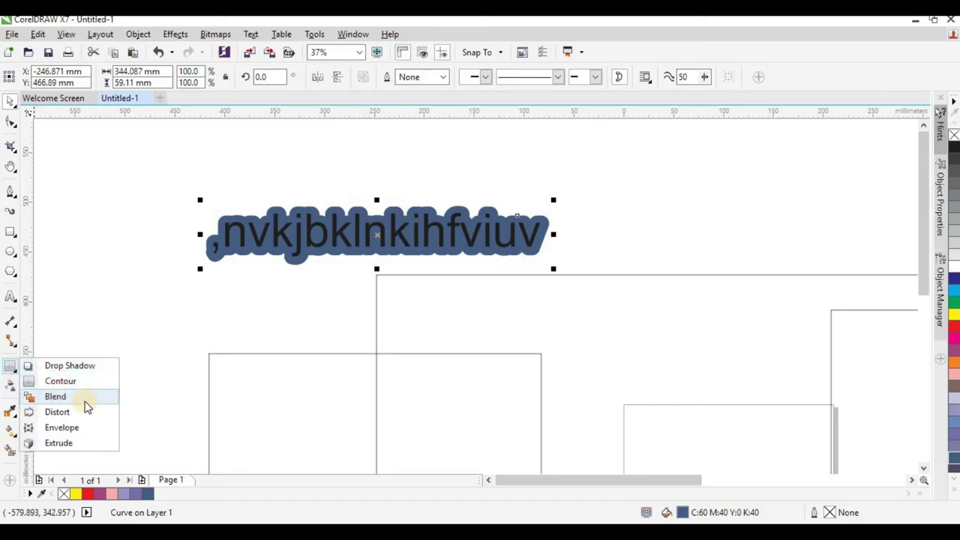
pyautogui.click(59, 444)
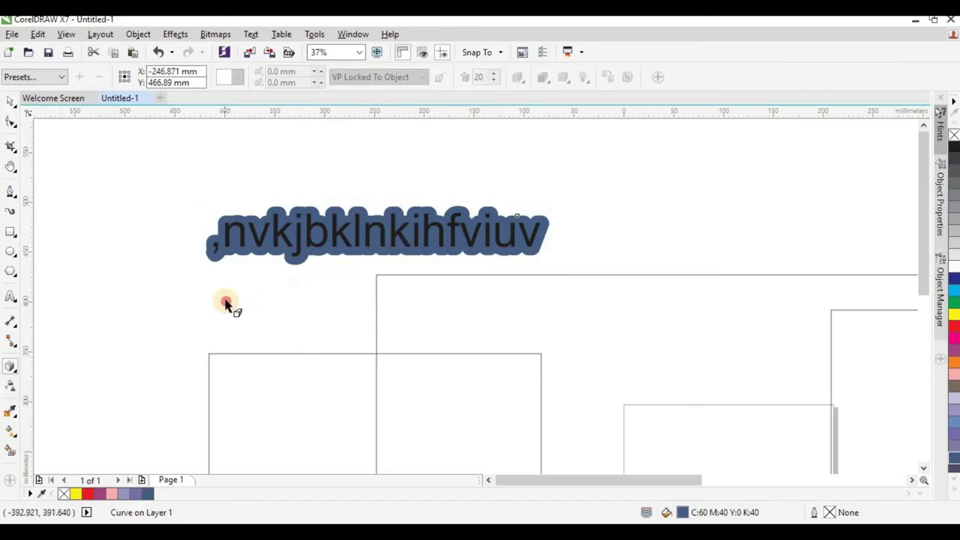
pyautogui.moveTo(379, 232); pyautogui.dragTo(96, 387)
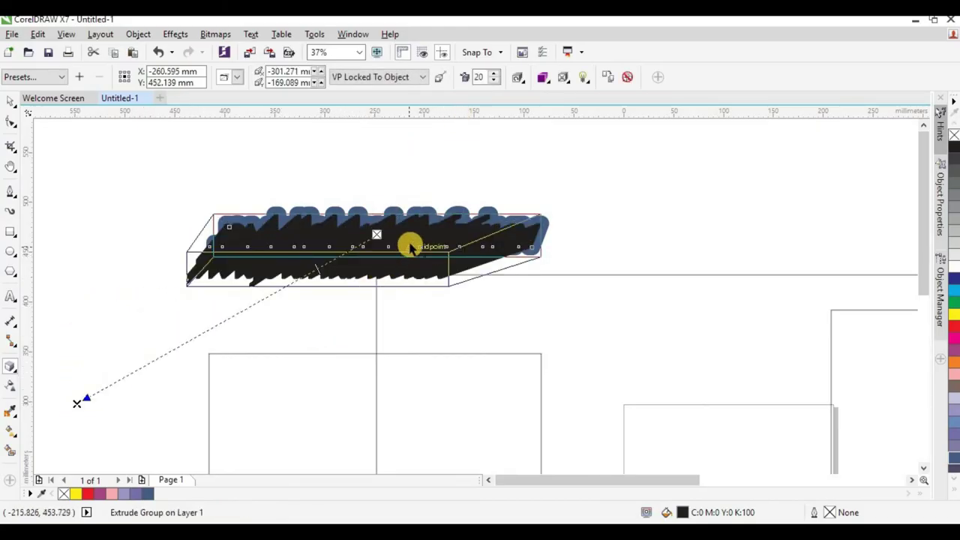
# Shade the text's extrusion with a color transition from magenta to black
pyautogui.scroll(1, 411, 247)
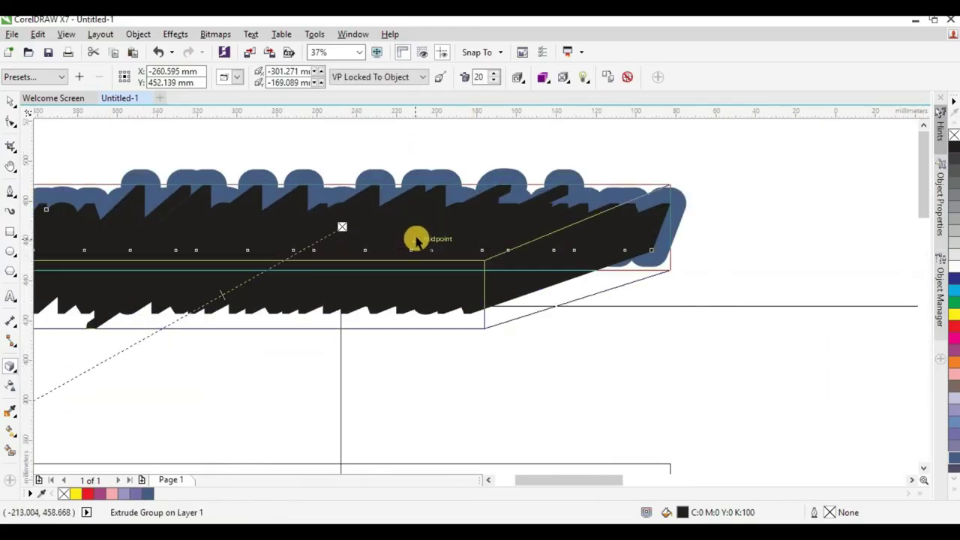
pyautogui.click(549, 80)
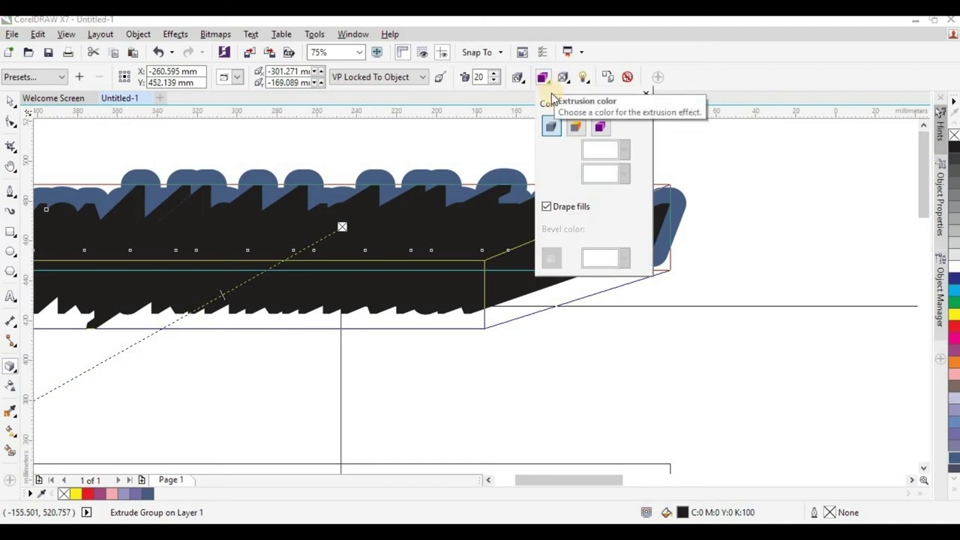
pyautogui.click(599, 126)
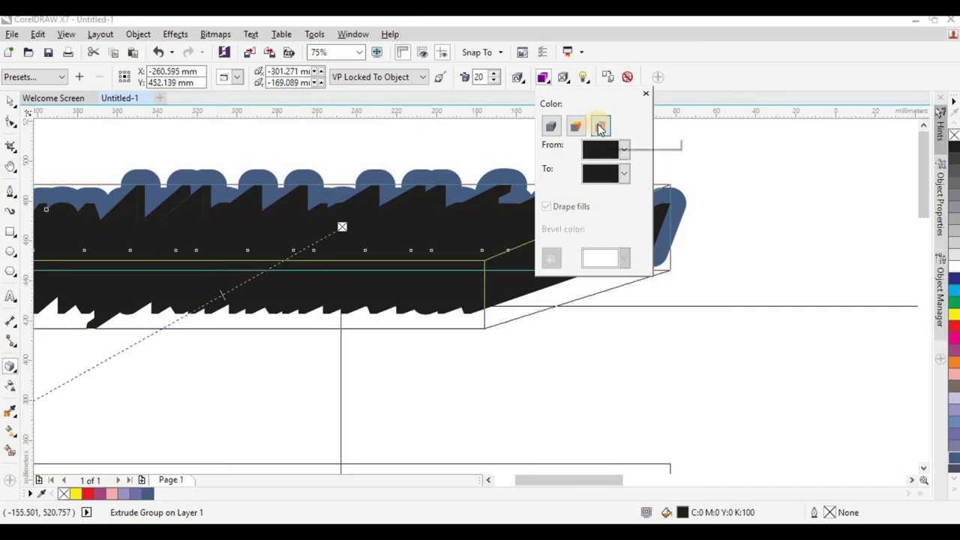
pyautogui.click(624, 149)
pyautogui.click(634, 192)
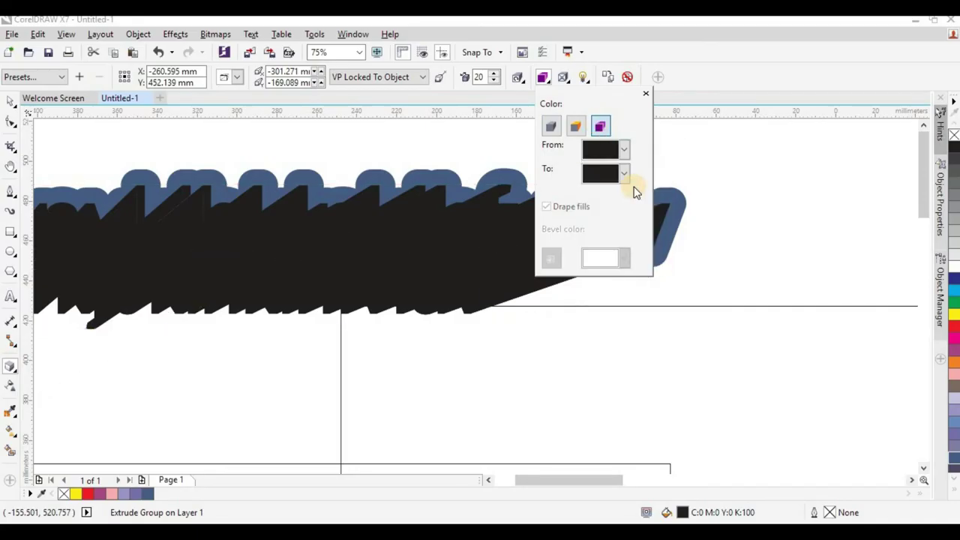
pyautogui.click(646, 94)
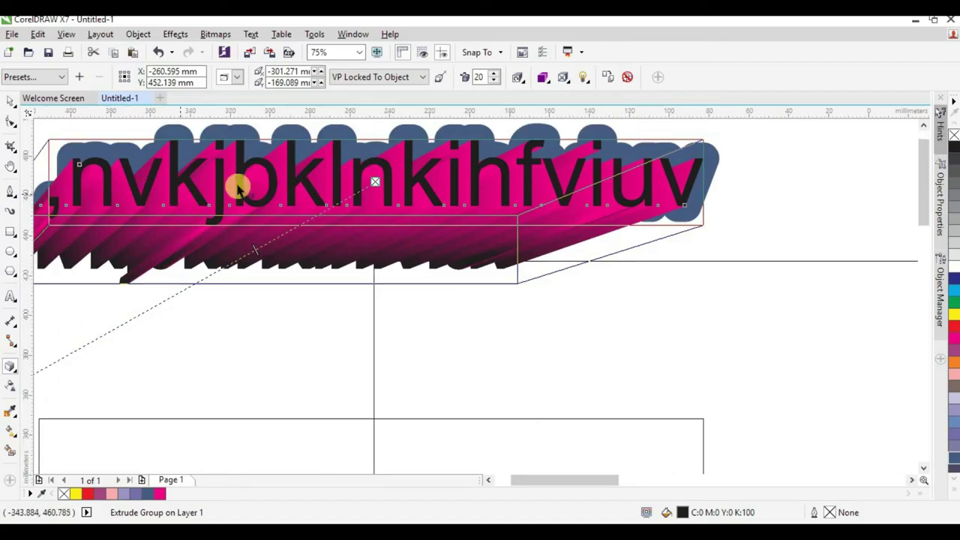
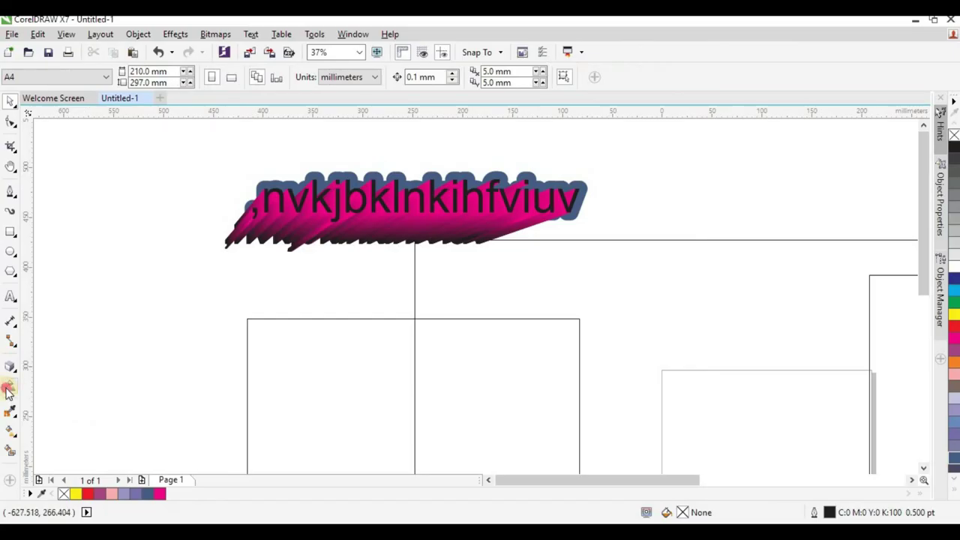
# Fill the leftmost rectangle below the text with magenta
pyautogui.scroll(-3, 153, 234)
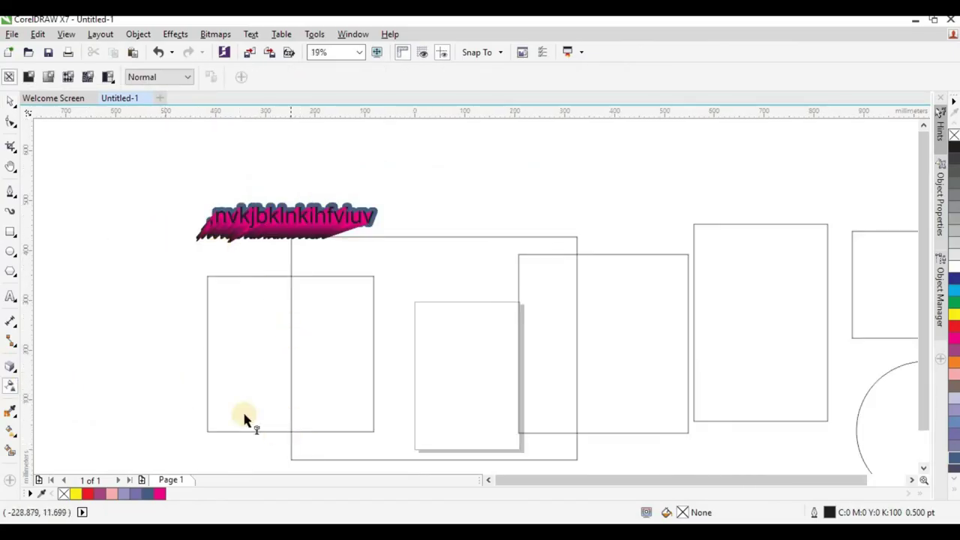
pyautogui.click(11, 101)
pyautogui.click(203, 346)
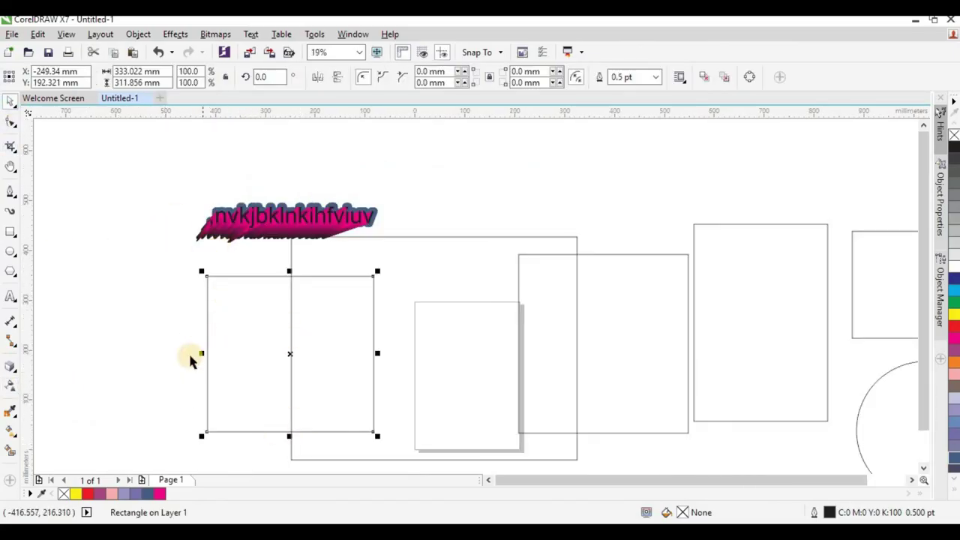
pyautogui.click(159, 494)
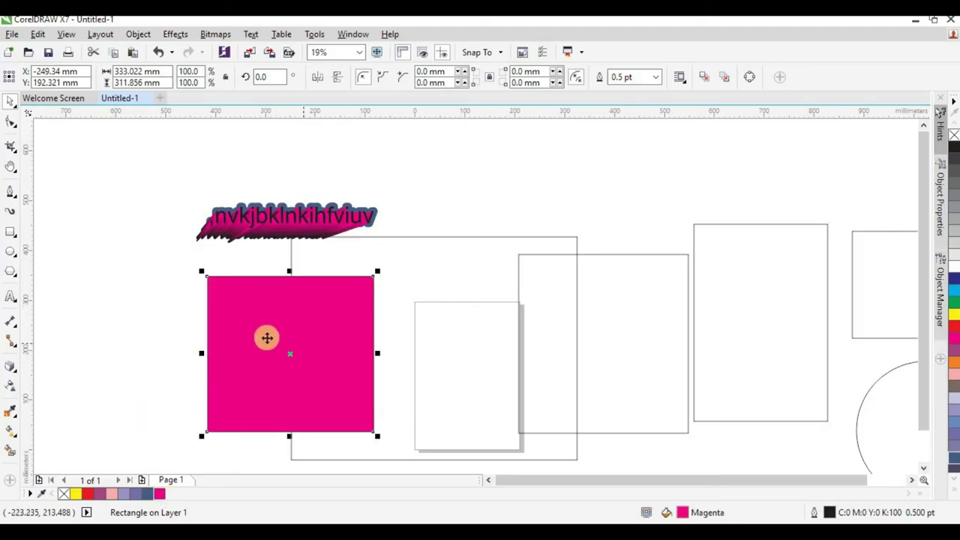
# Apply a linear transparency to the magenta rectangle, fading it downward at an angle of about -90.2°
pyautogui.click(9, 389)
pyautogui.moveTo(291, 336); pyautogui.dragTo(291, 421)
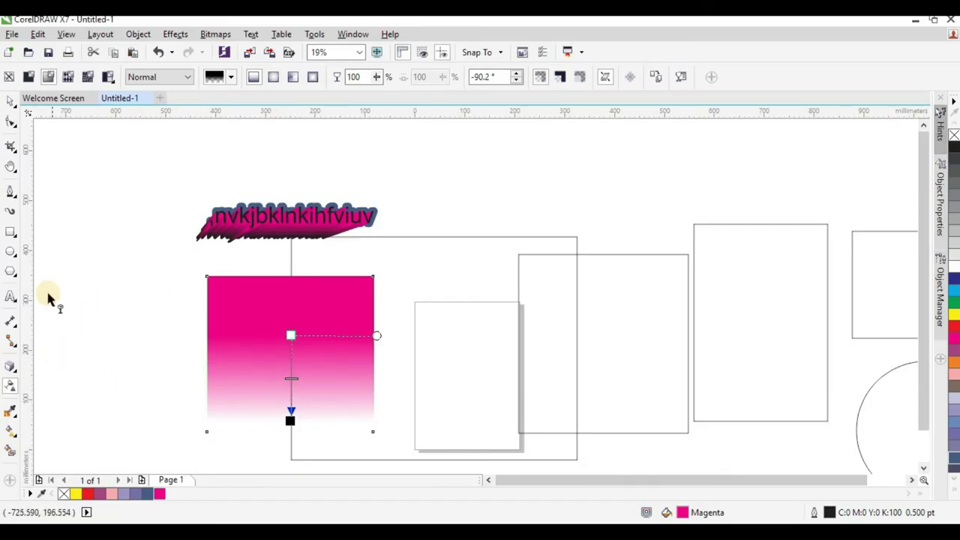
pyautogui.moveTo(289, 418)
pyautogui.mouseDown()
pyautogui.moveTo(285, 375)
pyautogui.moveTo(285, 424)
pyautogui.moveTo(273, 285)
pyautogui.moveTo(300, 406)
pyautogui.moveTo(340, 314)
pyautogui.moveTo(290, 409)
pyautogui.mouseUp()
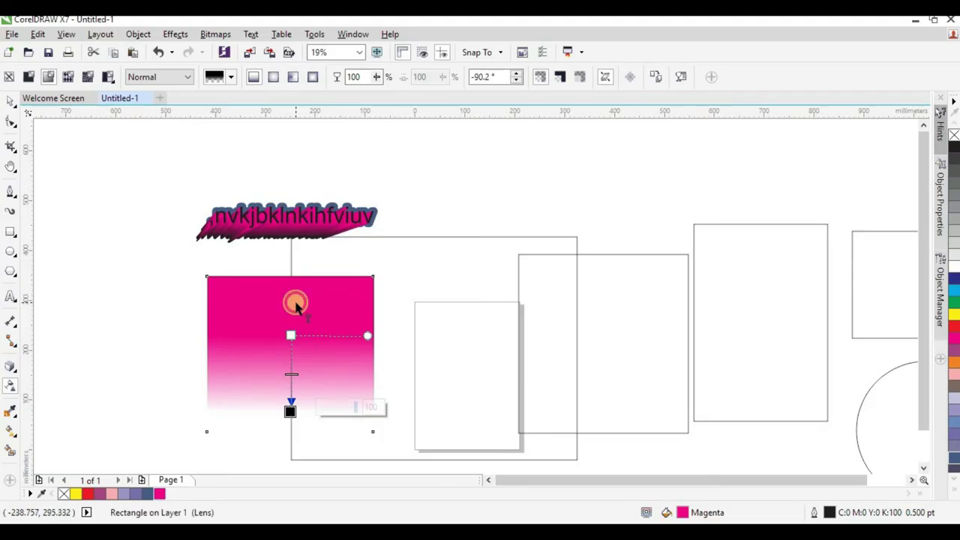
# Convert the faded magenta rectangle to a 300 dpi CMYK Color (32-bit) bitmap with anti-aliasing and a transparent background
pyautogui.click(216, 34)
pyautogui.click(229, 52)
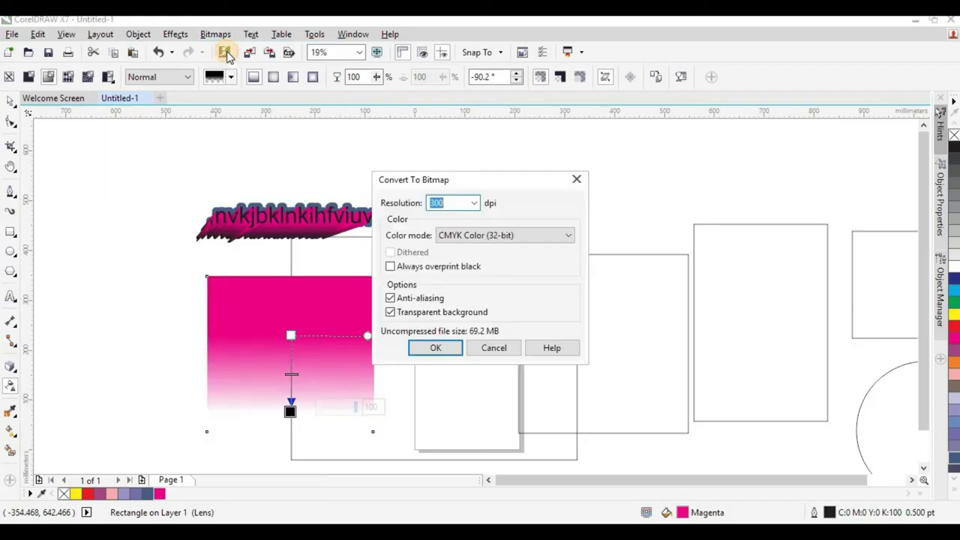
pyautogui.click(413, 343)
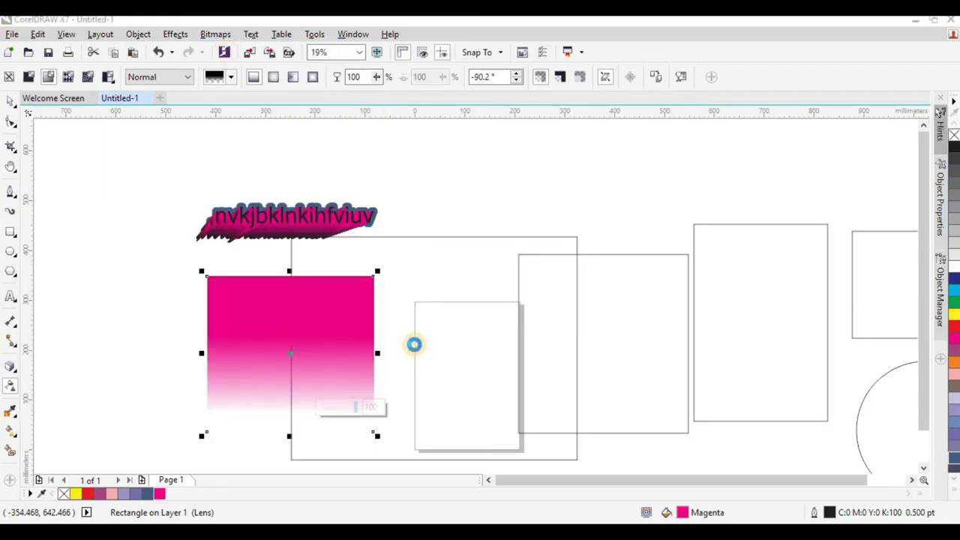
pyautogui.click(242, 324)
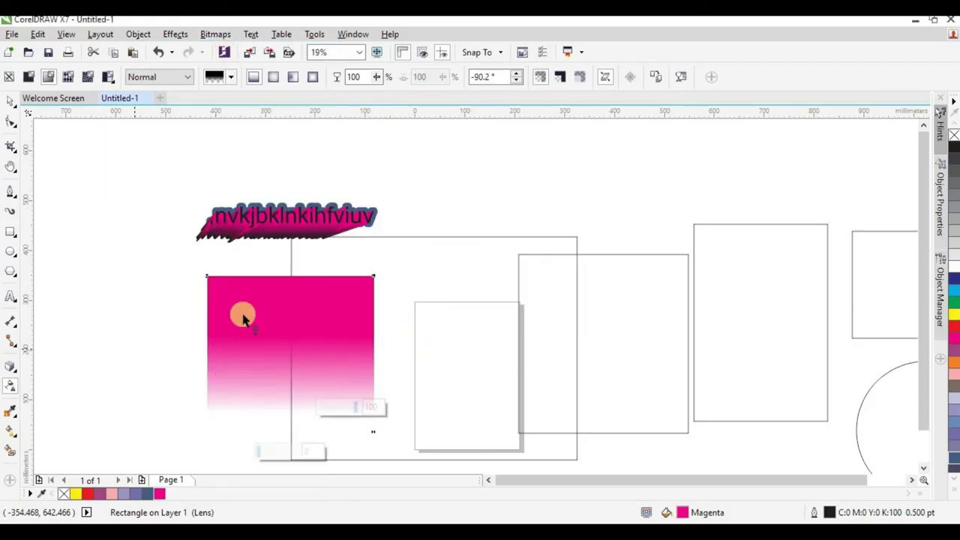
# Apply a linear transparency to the magenta bitmap, fading it upward from its middle at an angle of about 91.2°
pyautogui.click(250, 305)
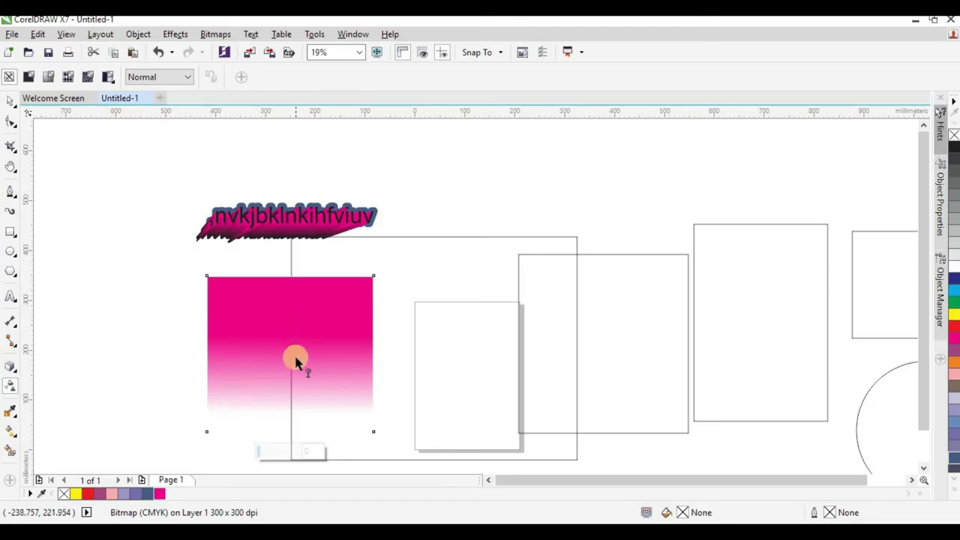
pyautogui.moveTo(294, 300)
pyautogui.mouseDown()
pyautogui.moveTo(310, 300)
pyautogui.moveTo(313, 349)
pyautogui.moveTo(313, 278)
pyautogui.moveTo(301, 283)
pyautogui.mouseUp()
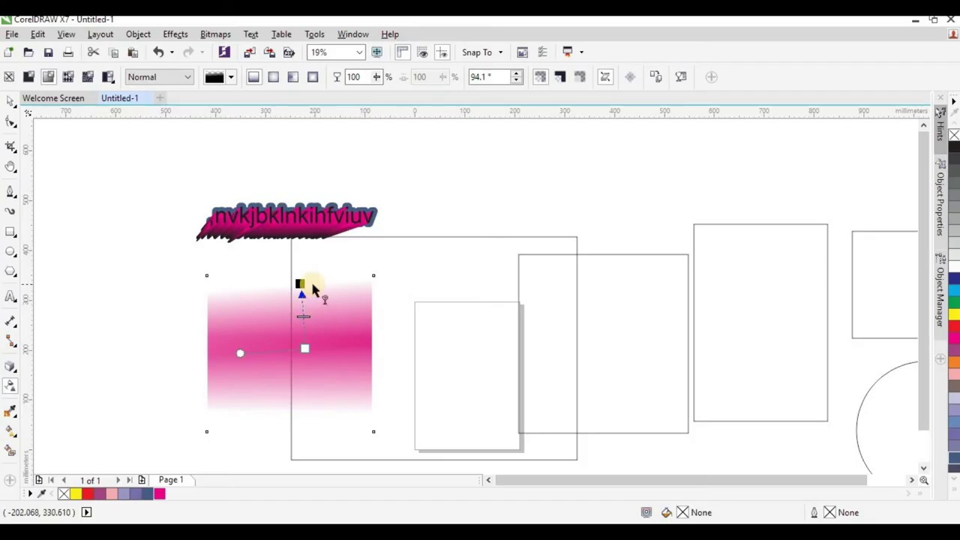
pyautogui.click(303, 284)
pyautogui.moveTo(310, 302); pyautogui.dragTo(305, 283)
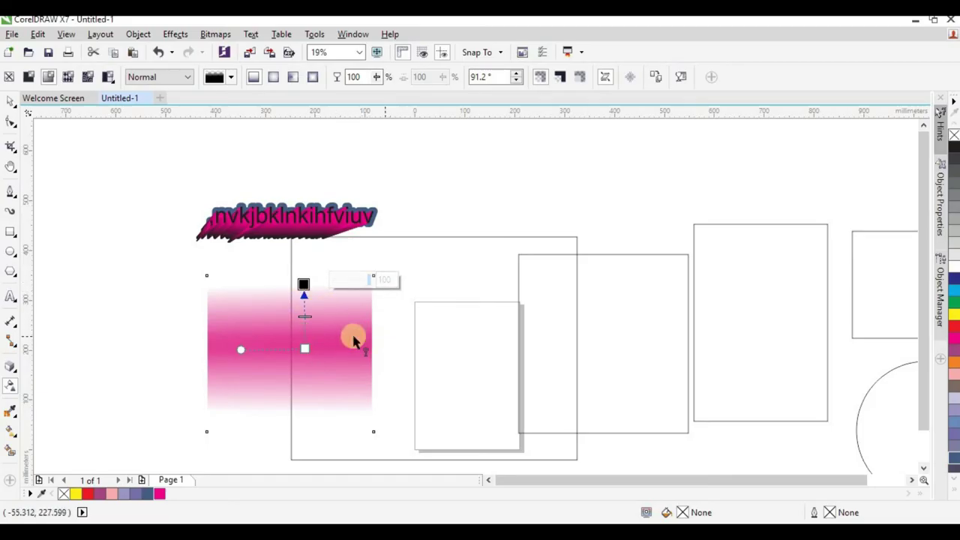
# Convert the magenta object with its upward fade to a bitmap again
pyautogui.click(215, 34)
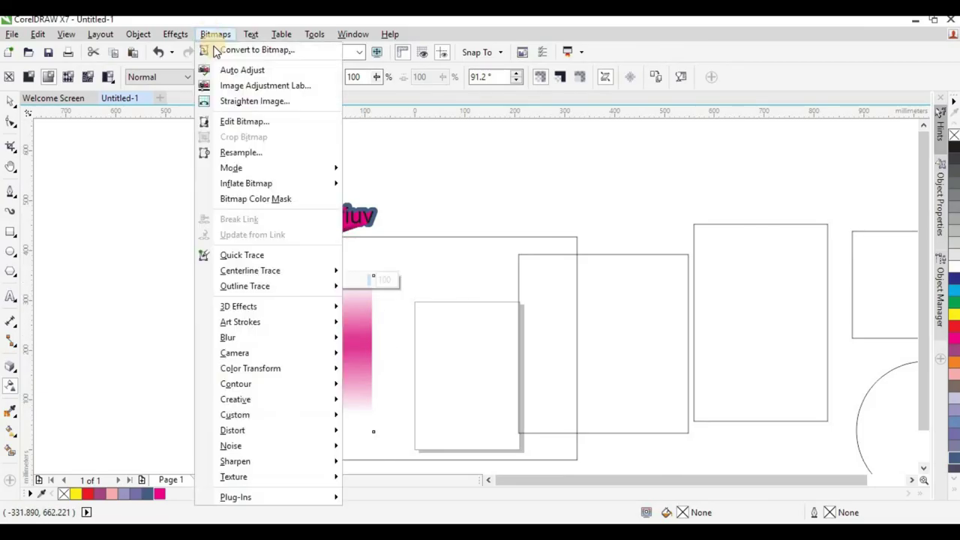
pyautogui.click(314, 159)
pyautogui.click(435, 347)
pyautogui.click(304, 341)
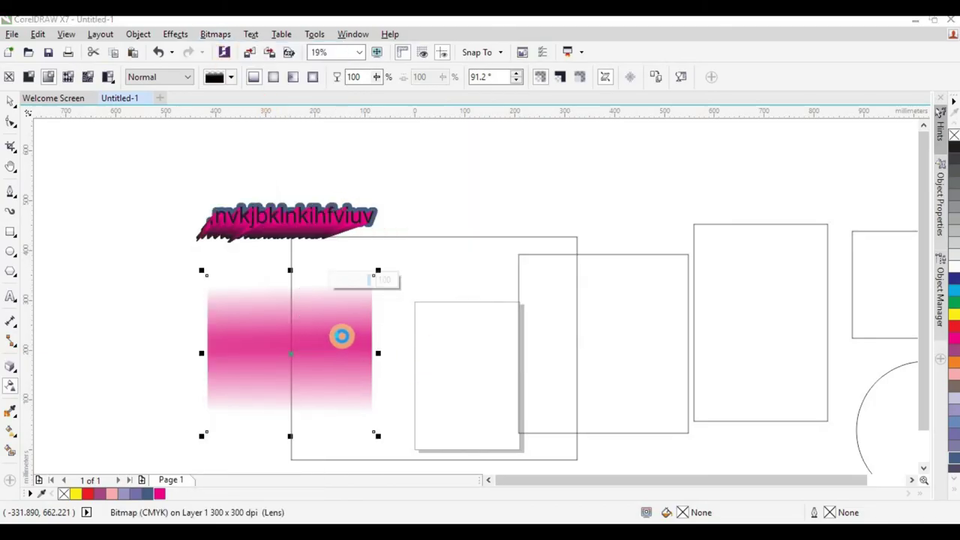
# Apply a linear transparency fading the magenta bitmap toward its right edge at an angle of about 1.5°, and deselect it
pyautogui.click(322, 343)
pyautogui.moveTo(304, 340); pyautogui.dragTo(360, 340)
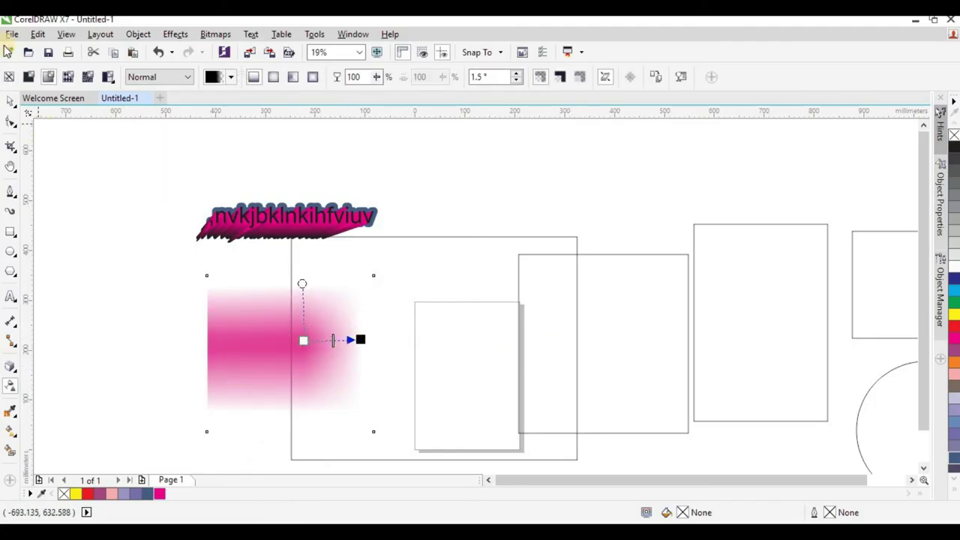
pyautogui.click(12, 105)
pyautogui.click(124, 219)
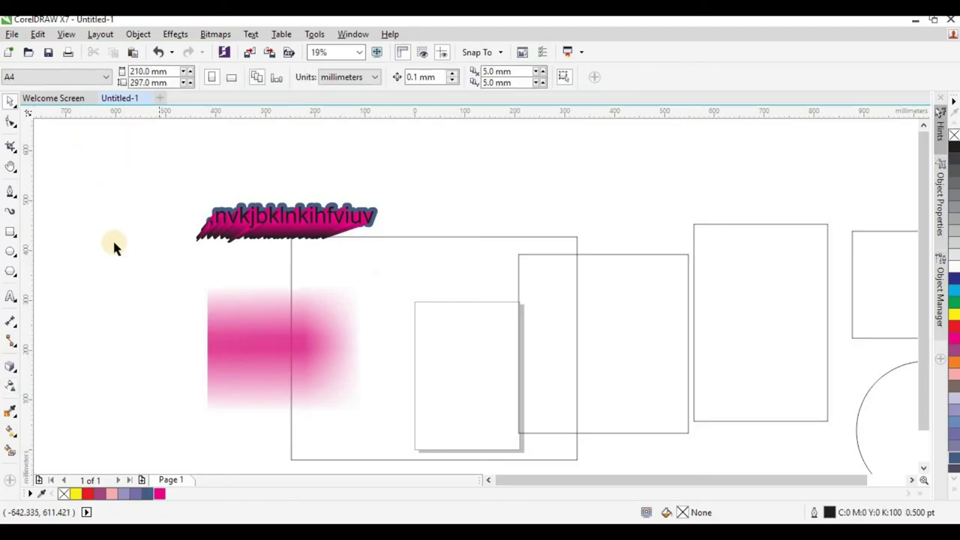
# Sample pink from the faded bitmap with the Color Eyedropper and fill the four unfilled rectangles with it
pyautogui.click(10, 412)
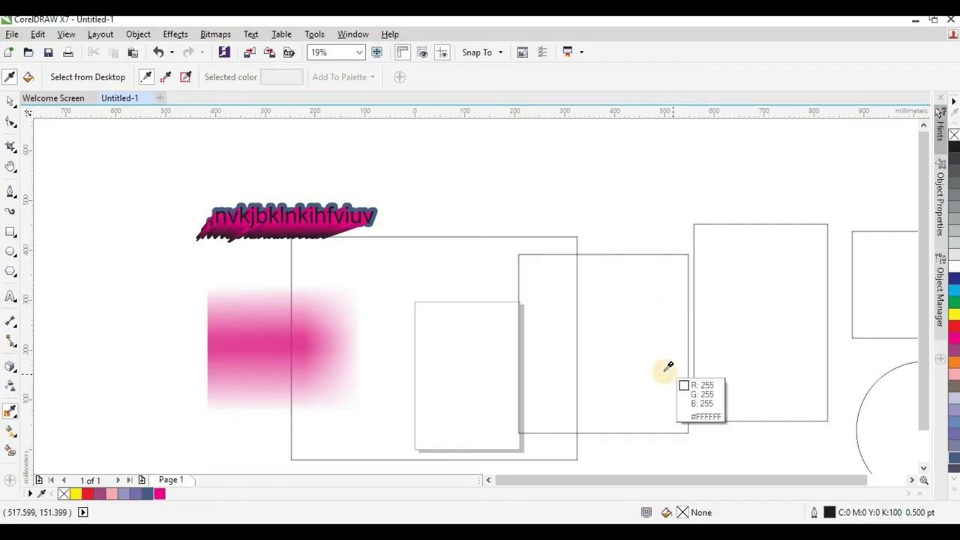
pyautogui.click(247, 337)
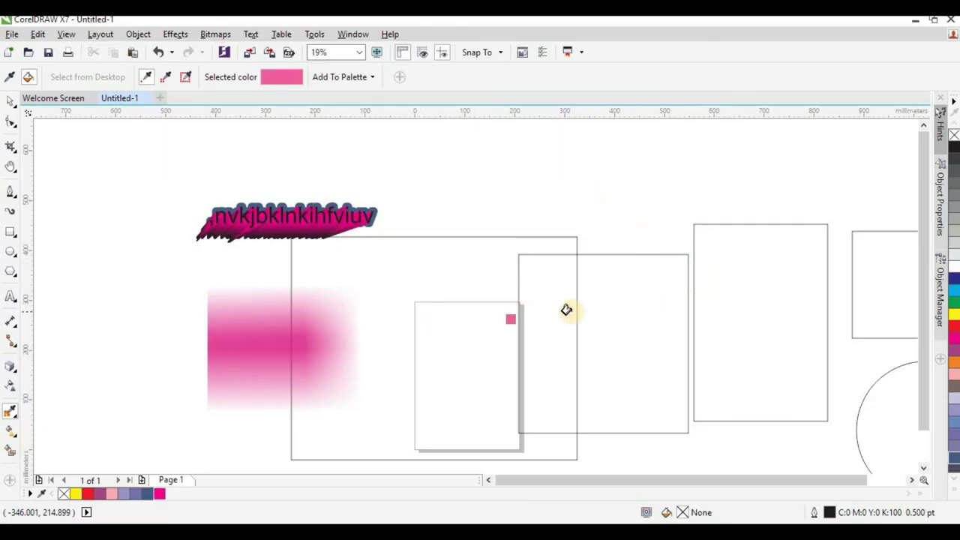
pyautogui.click(718, 301)
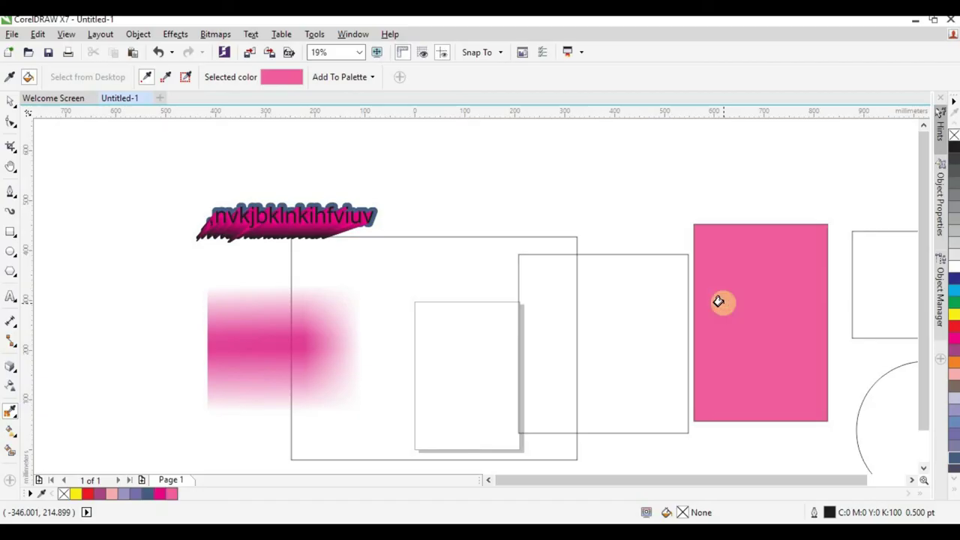
pyautogui.click(667, 313)
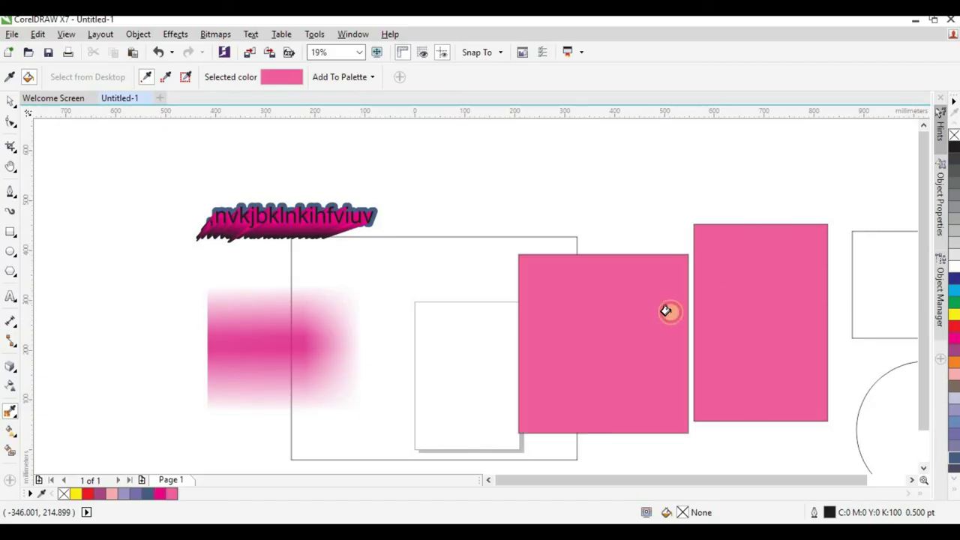
pyautogui.click(862, 260)
pyautogui.click(418, 313)
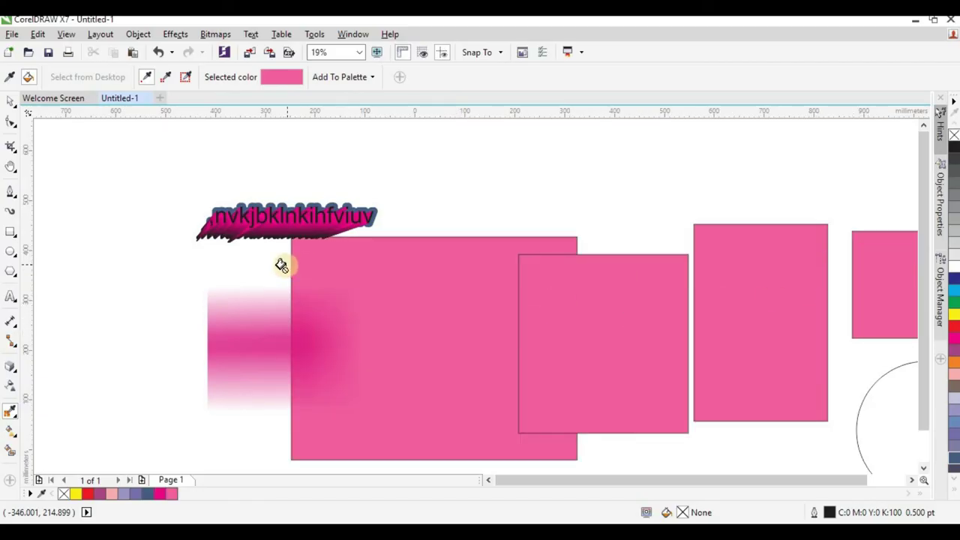
pyautogui.click(11, 101)
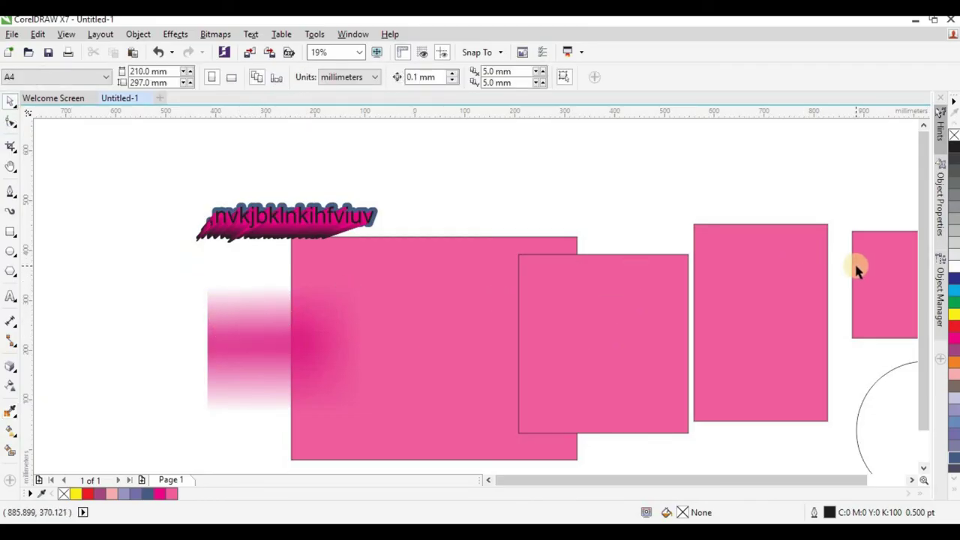
# Apply a vertical linear fountain fill from pink down to white to the largest rectangle with the Interactive Fill tool
pyautogui.click(12, 416)
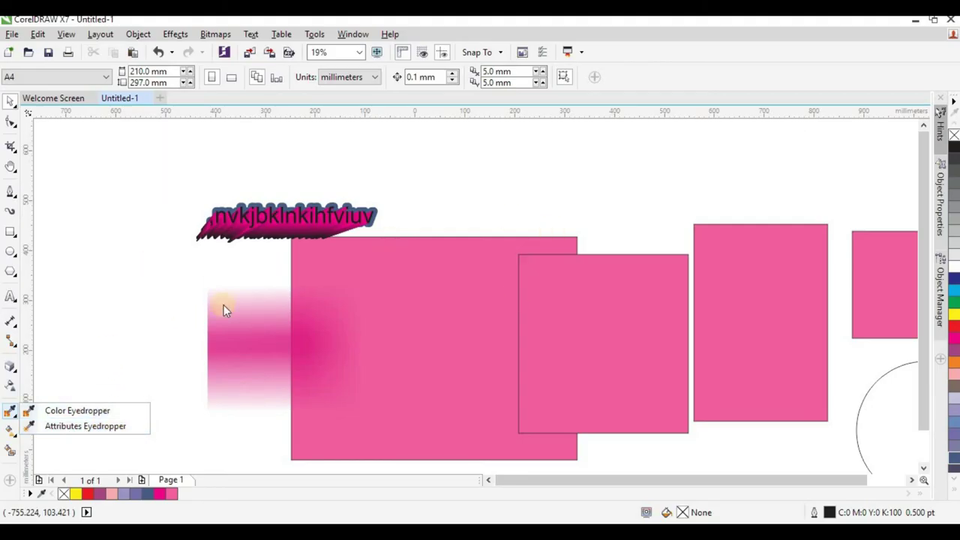
pyautogui.click(11, 431)
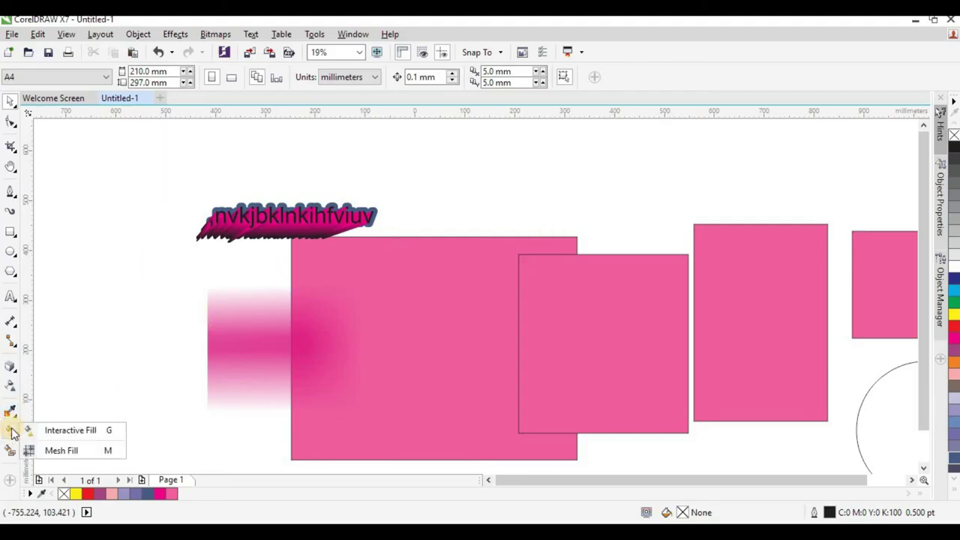
pyautogui.click(79, 431)
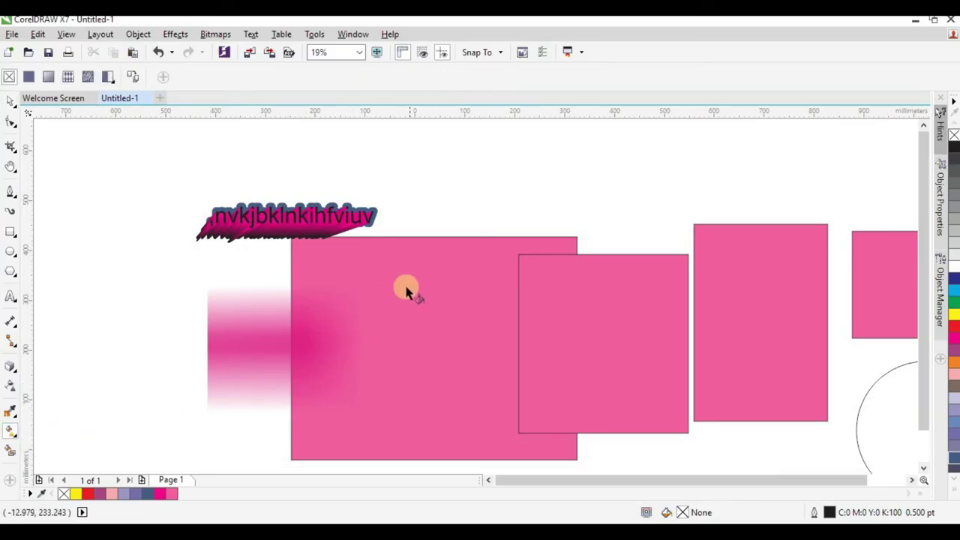
pyautogui.scroll(-2, 377, 295)
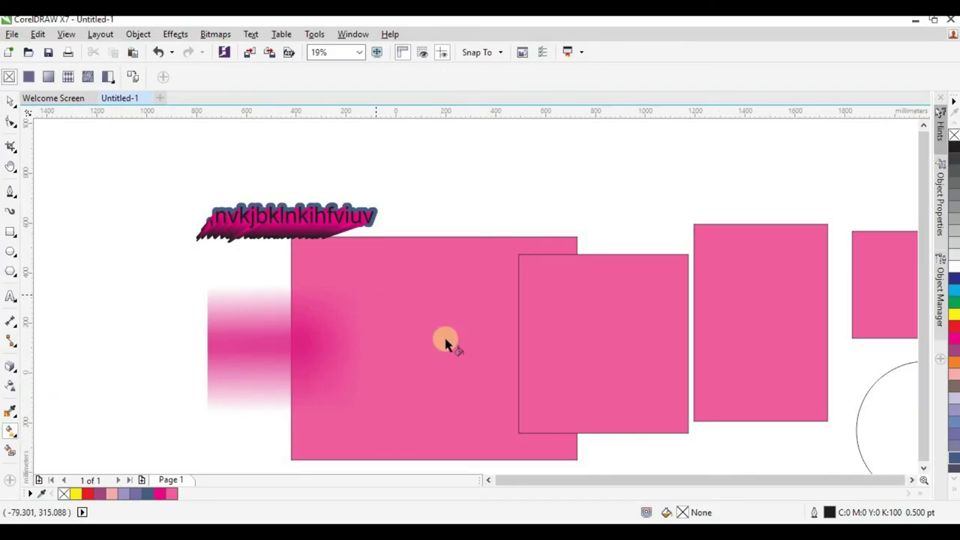
pyautogui.scroll(2, 375, 333)
pyautogui.click(315, 317)
pyautogui.moveTo(283, 208); pyautogui.dragTo(283, 338)
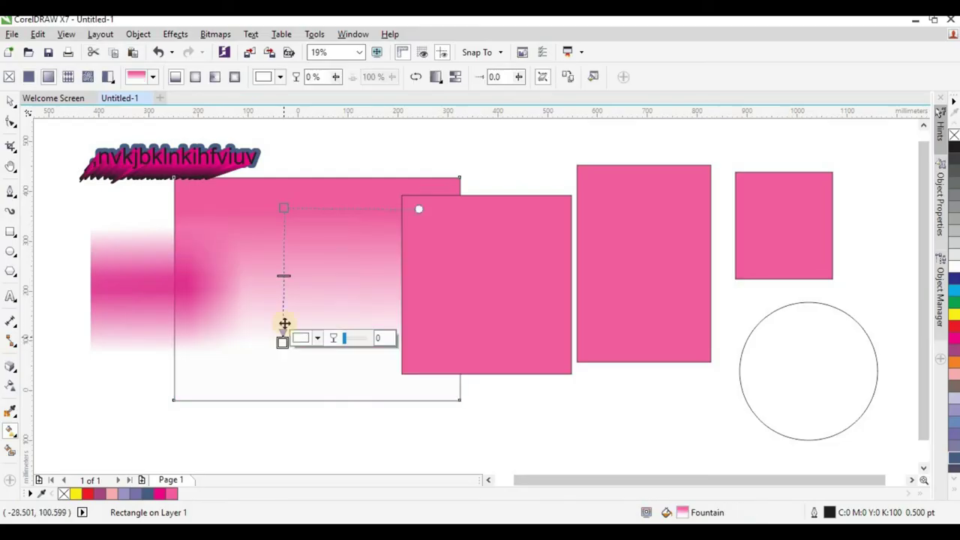
# Set the lower end color of the large rectangle's fountain fill to yellow
pyautogui.click(304, 367)
pyautogui.click(283, 238)
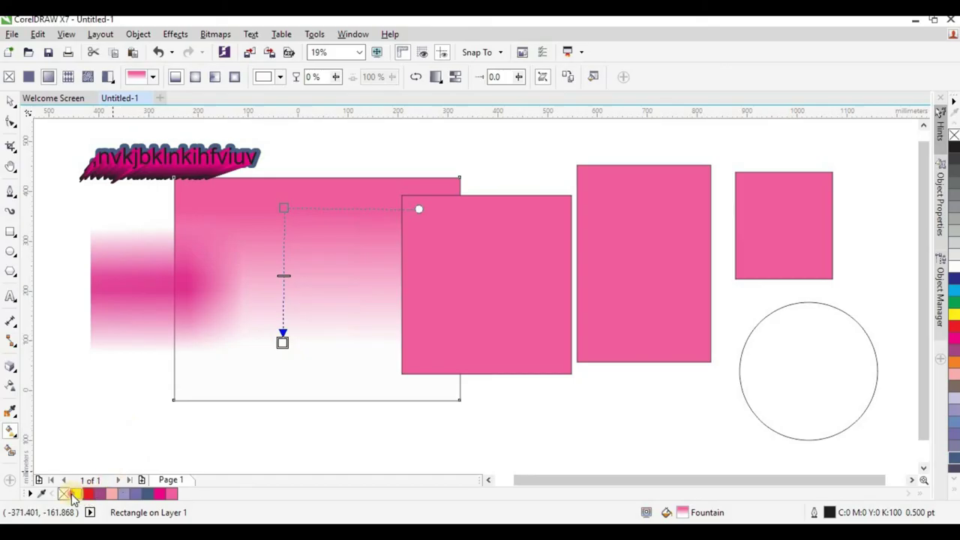
pyautogui.click(76, 494)
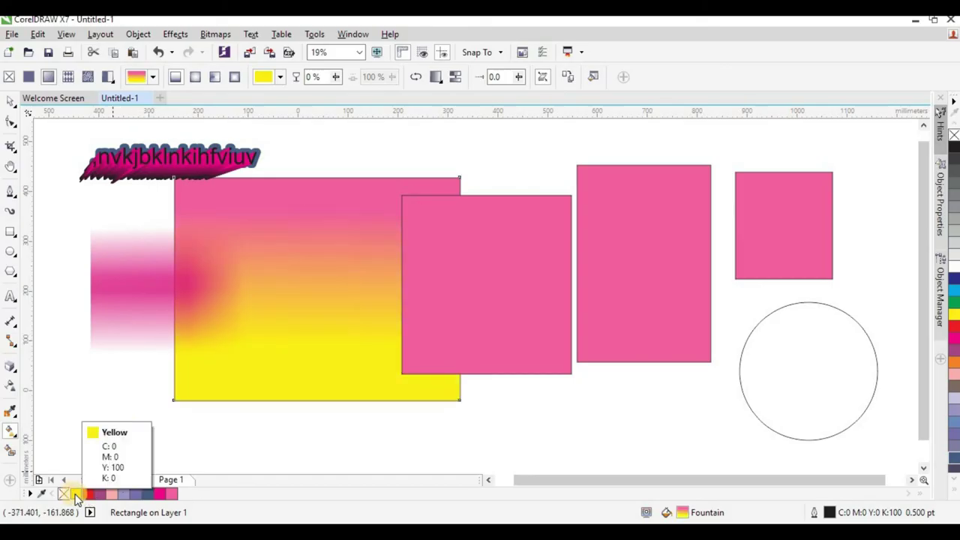
# Apply a 2 by 2 rectangular mesh fill to the pink rectangle overlapping the gradient one, and deselect it
pyautogui.click(9, 441)
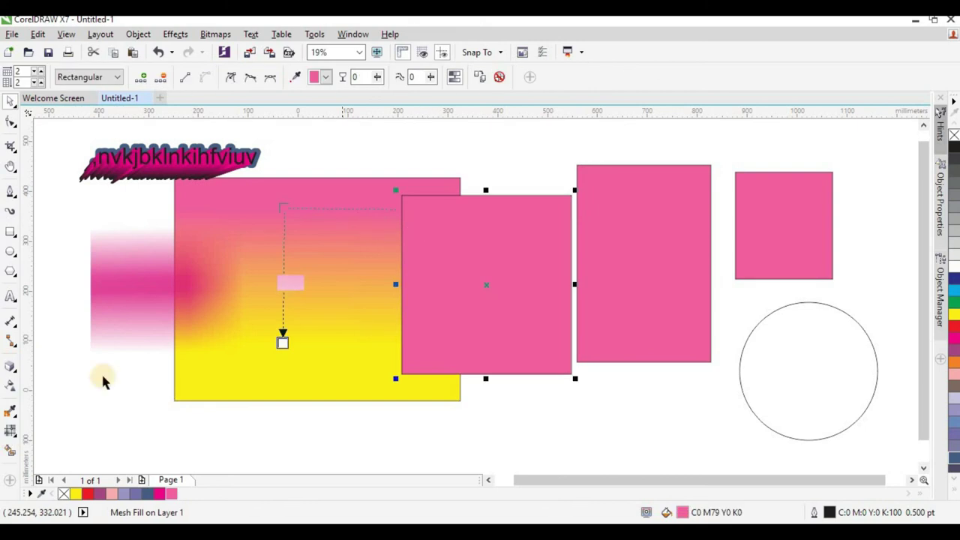
pyautogui.click(10, 430)
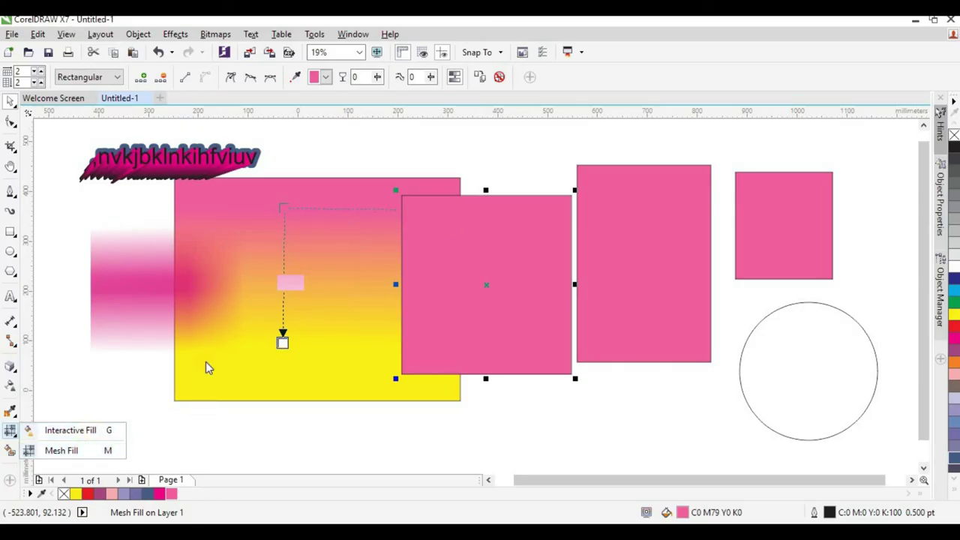
pyautogui.click(100, 380)
pyautogui.click(83, 388)
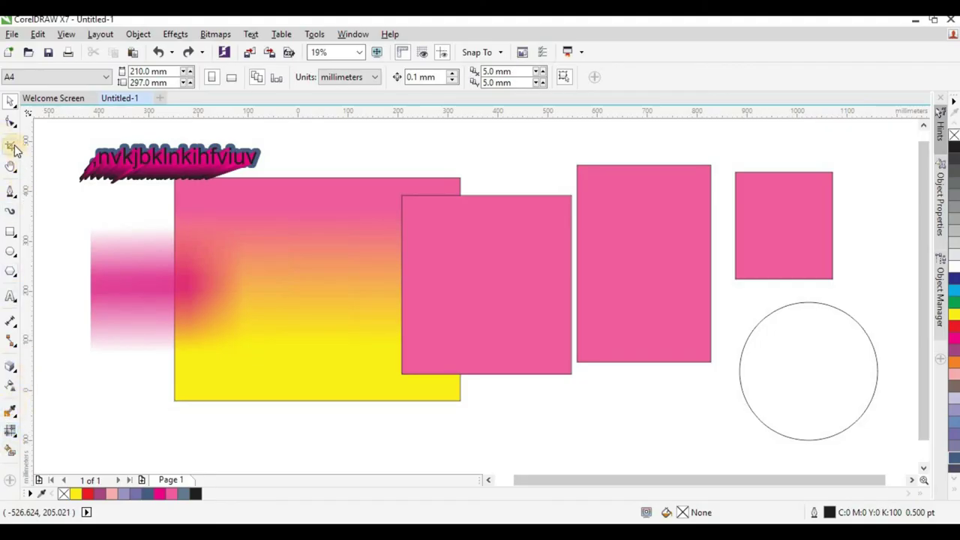
# Delete all the drawn objects from the page and the surrounding workspace
pyautogui.click(126, 440)
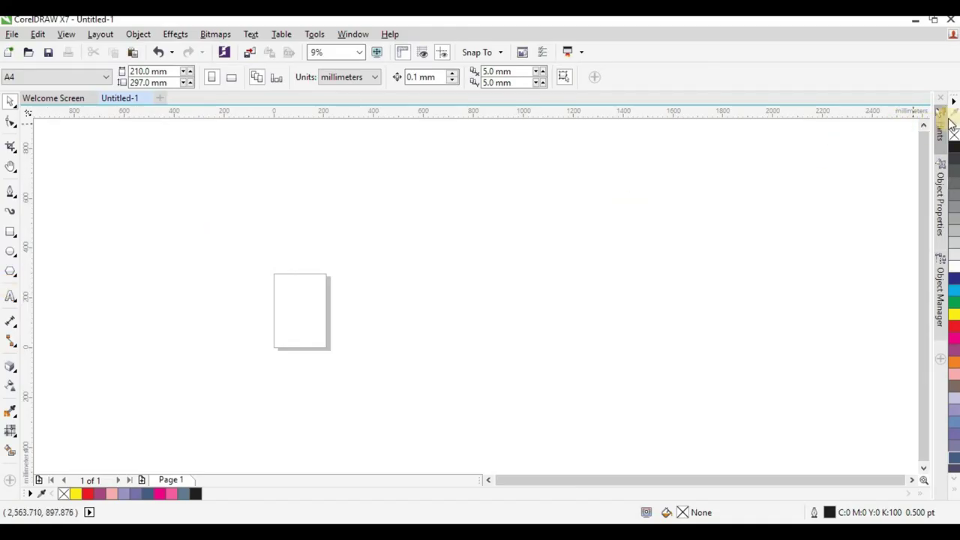
pyautogui.click(955, 164)
pyautogui.click(281, 460)
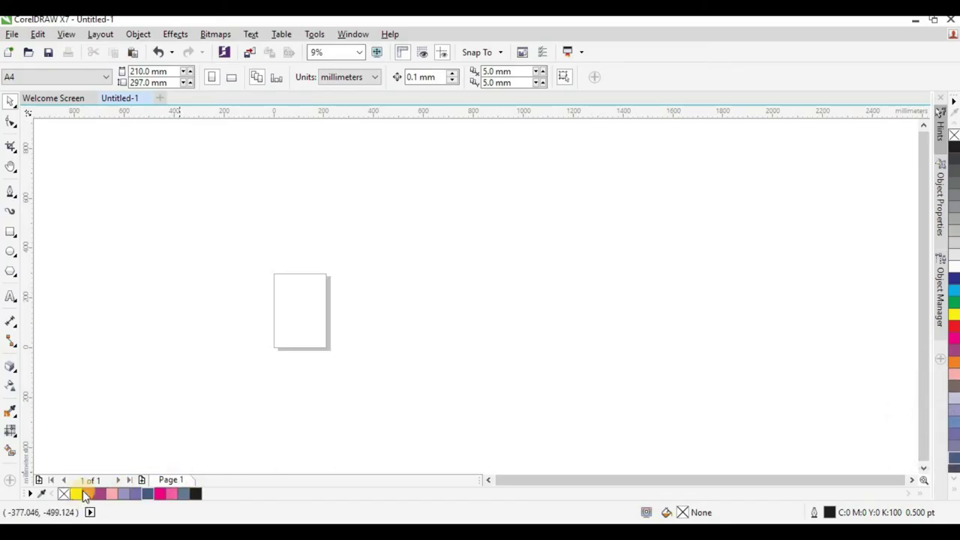